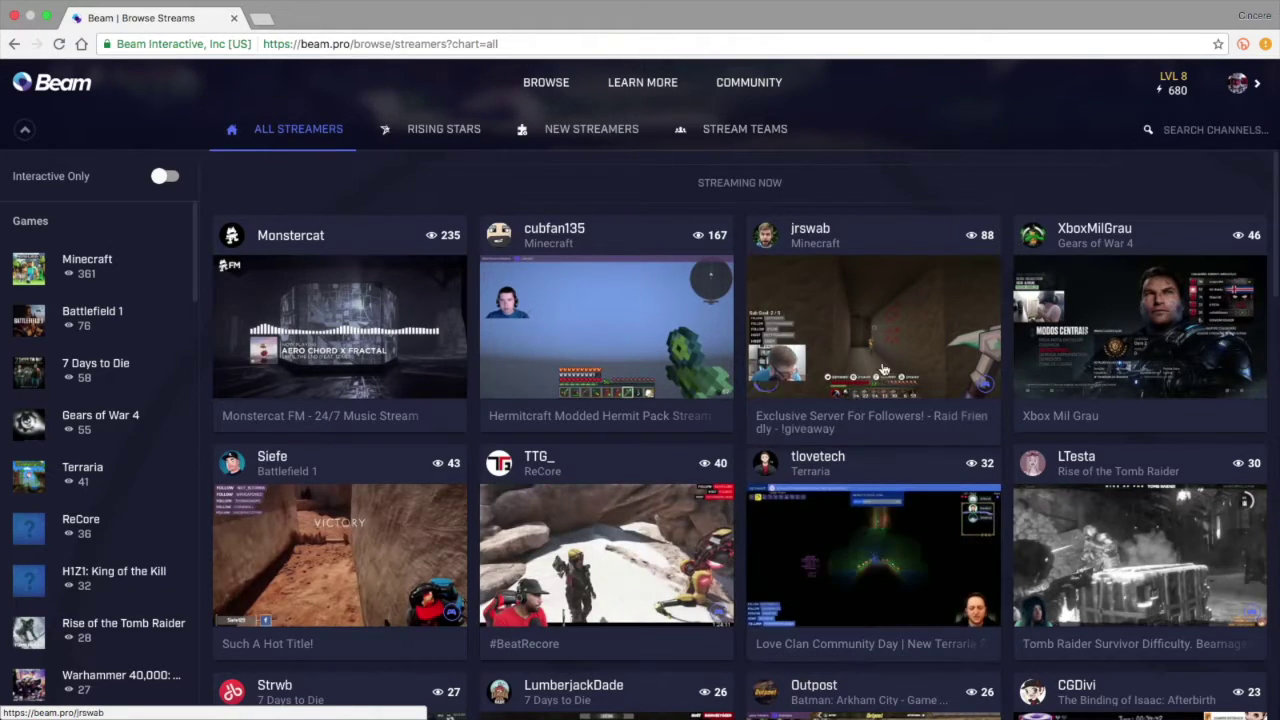
Show Beam's All Streamers page with live channels, game categories and viewer counts.
mouse_move(1177, 100)
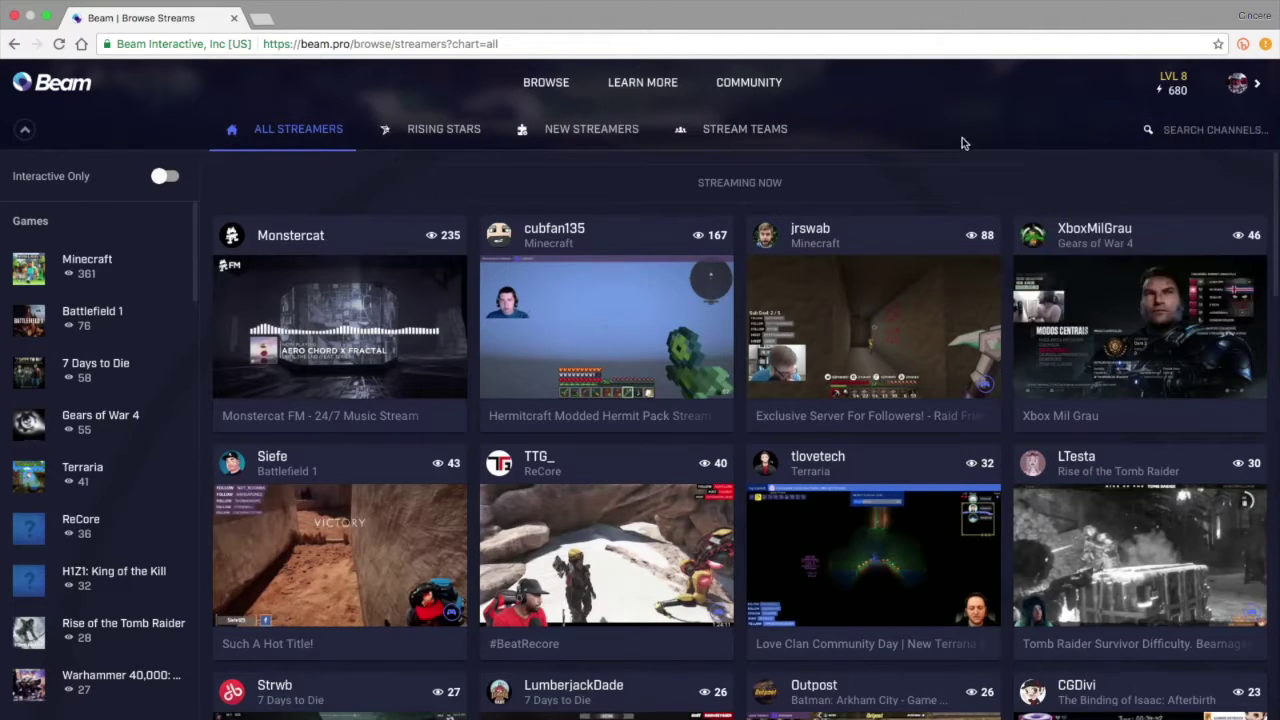
click(845, 335)
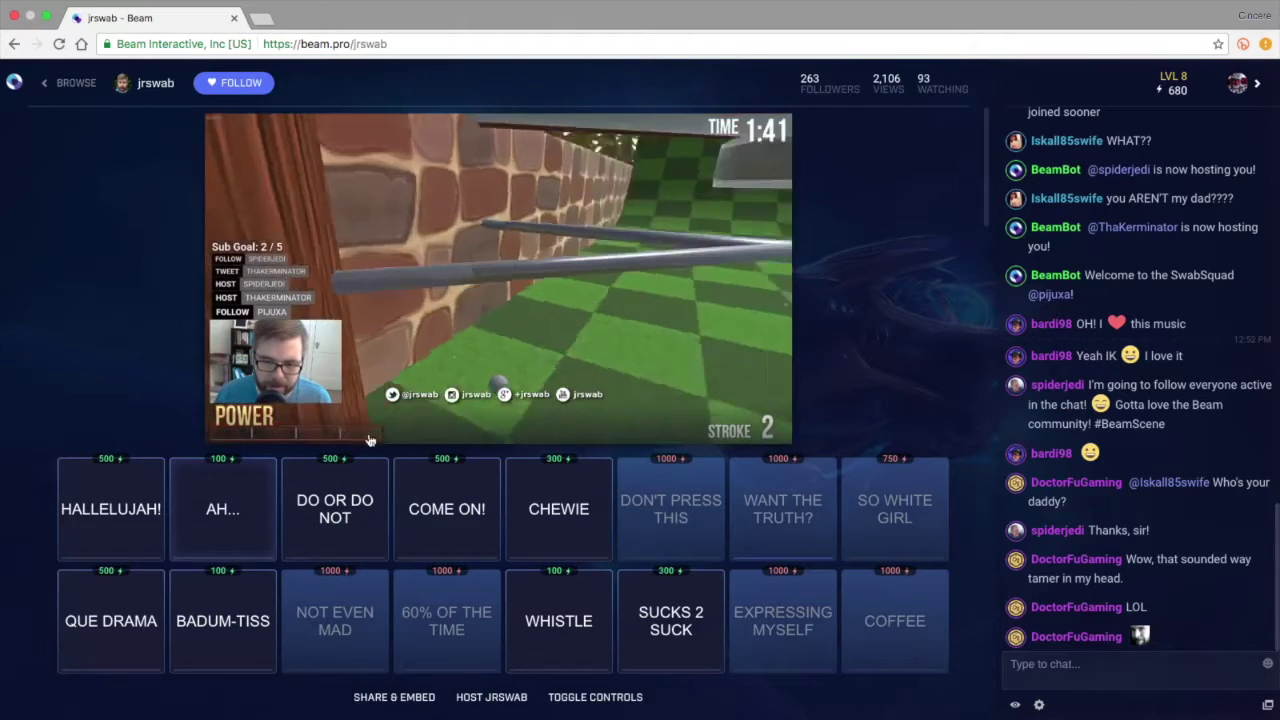
Open the jrswab Minecraft stream and play its DO OR DO NOT interactive sound.
mouse_move(530, 276)
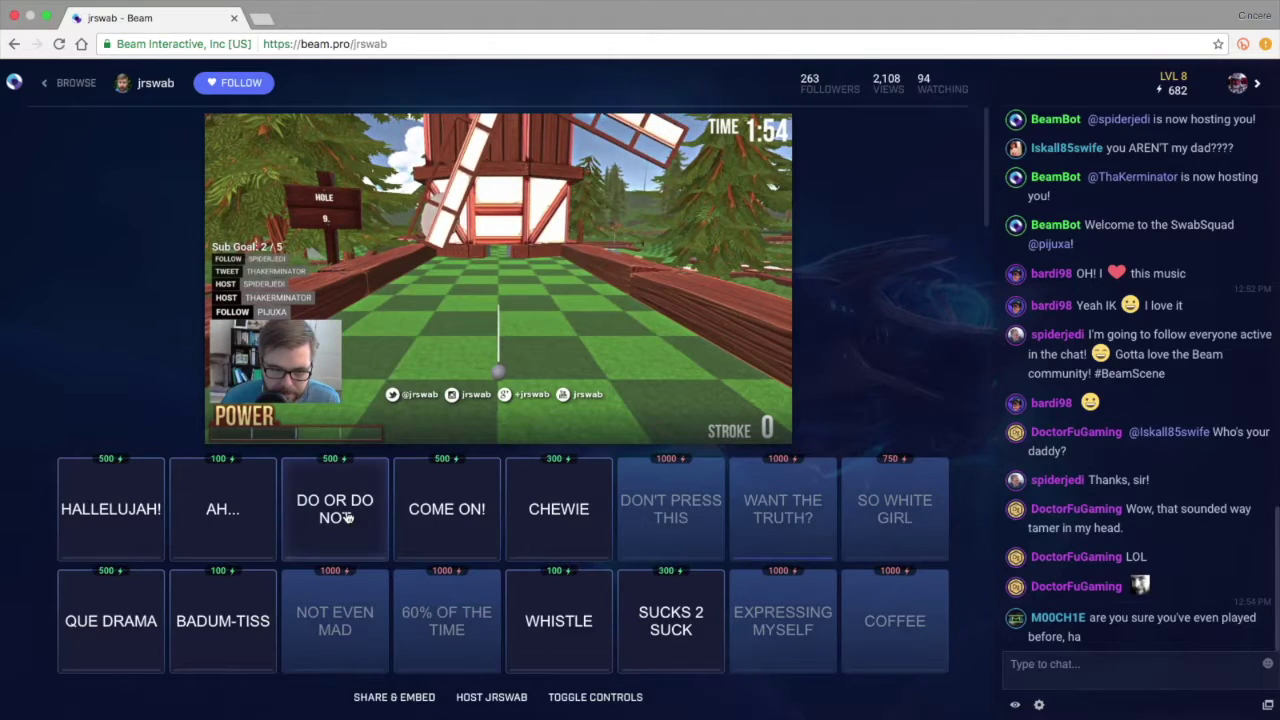
click(347, 516)
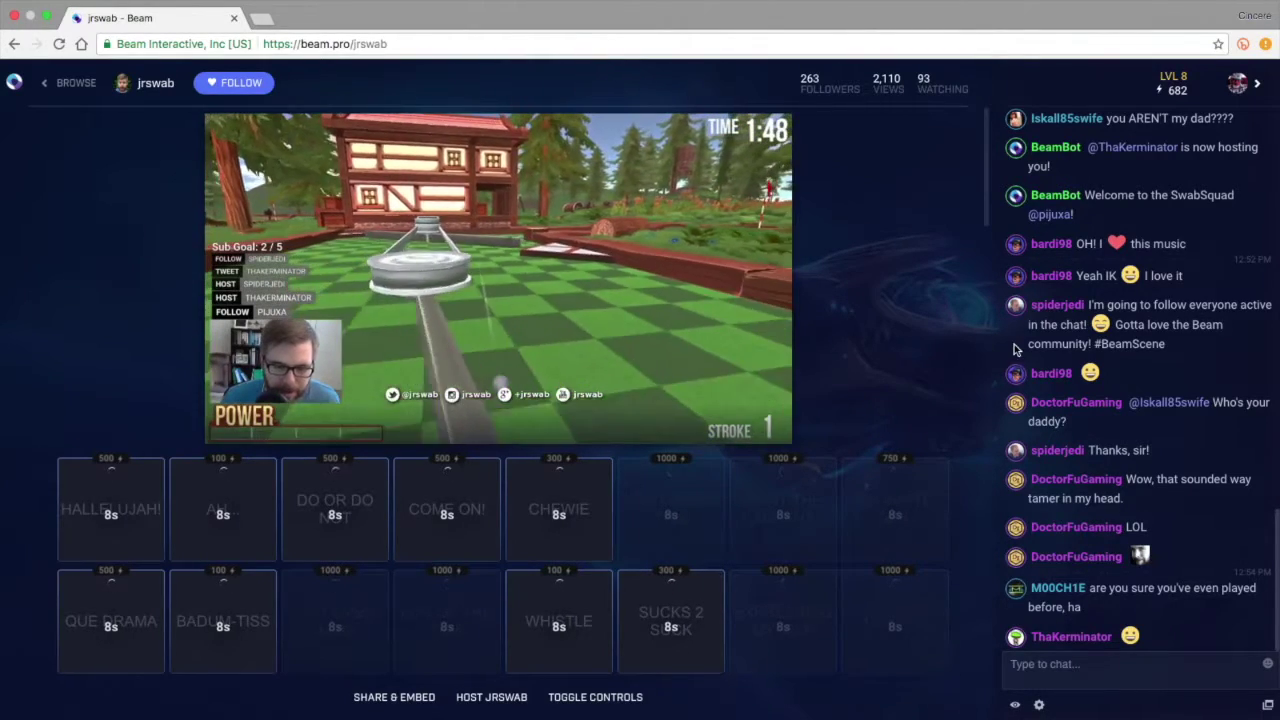
Open the HUB from the avatar menu, read the Followers badge requirements, then open GO PRO.
click(1240, 85)
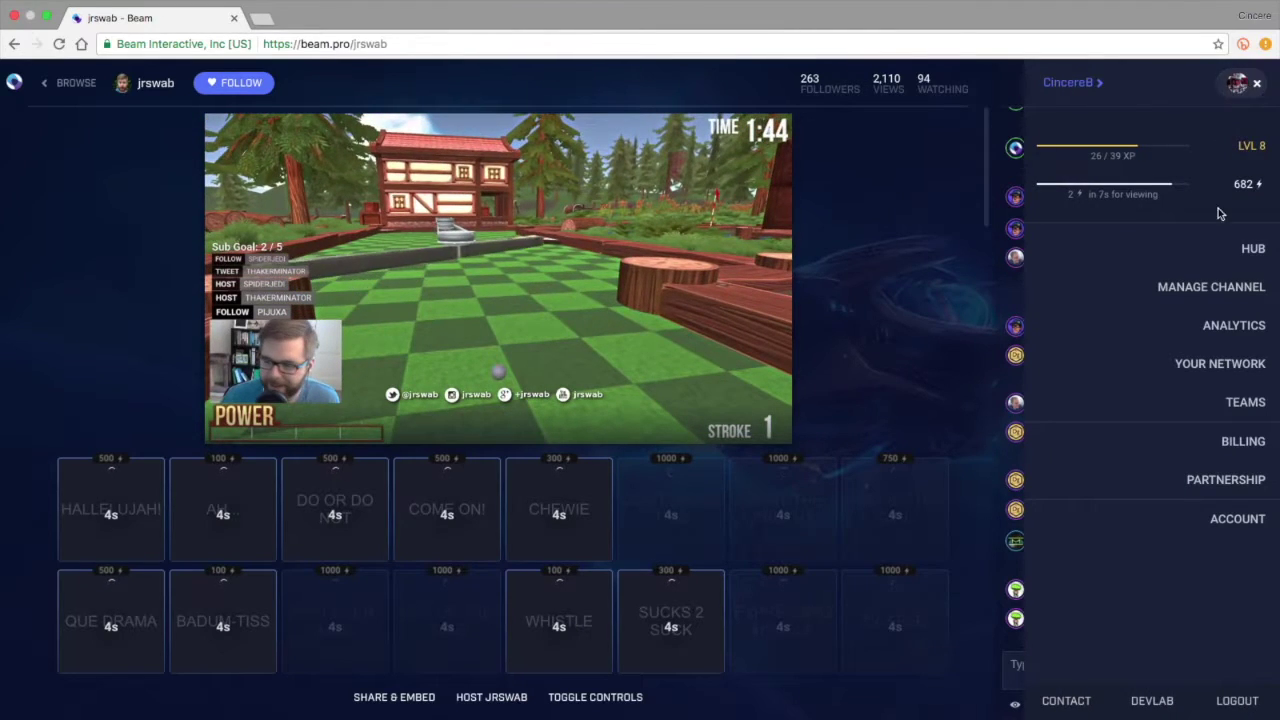
click(1255, 250)
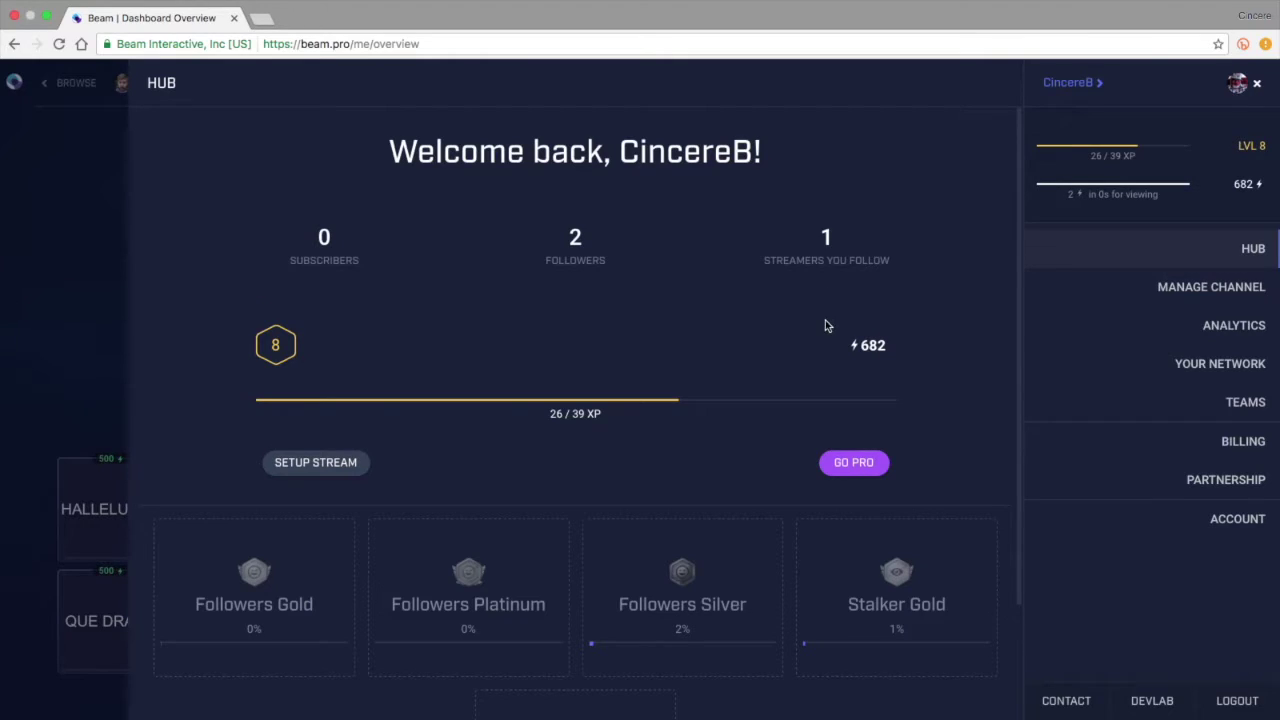
mouse_move(253, 572)
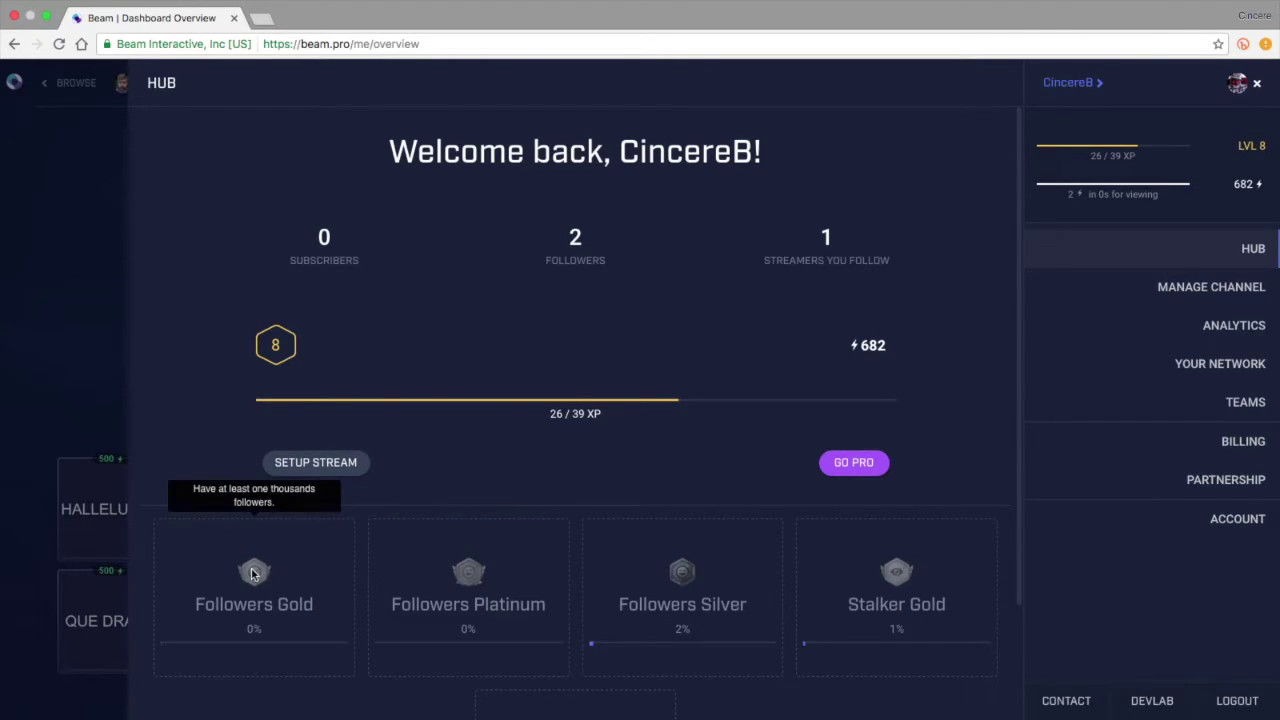
mouse_move(481, 587)
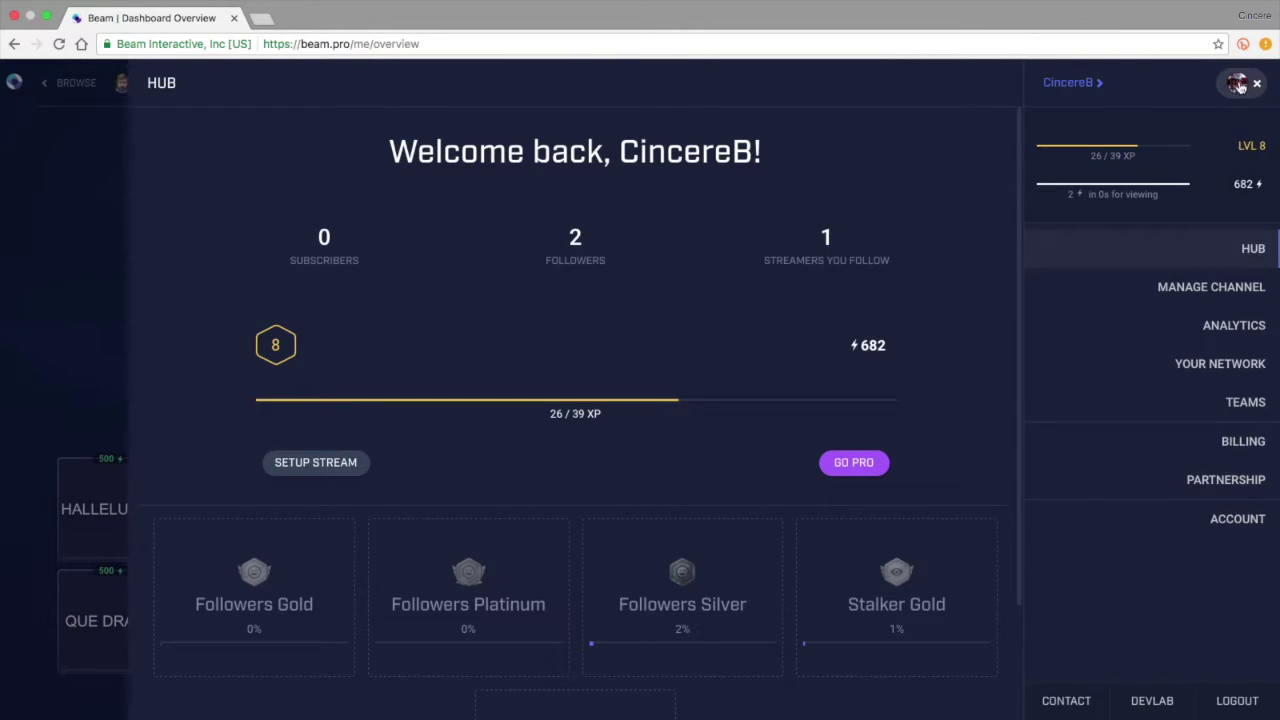
click(857, 466)
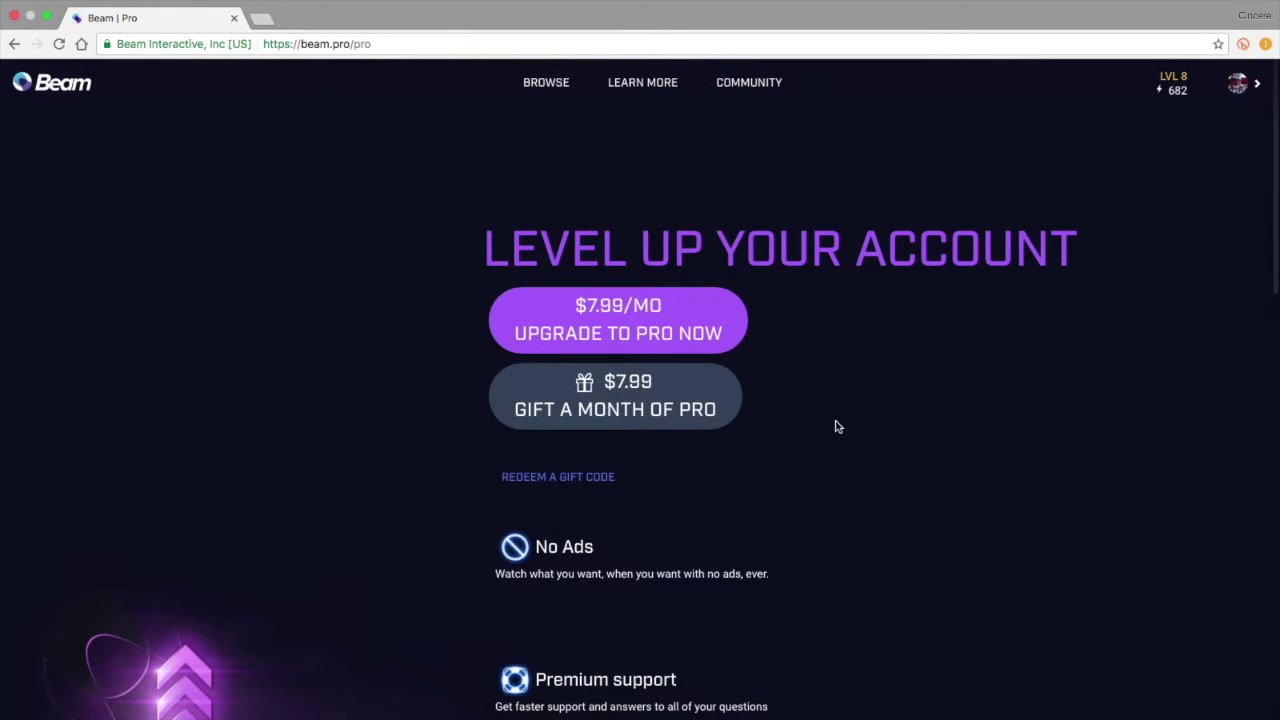
Scroll through the Pro perks from No Ads to Support Beam Development and back up.
scroll(825, 401, down, 2)
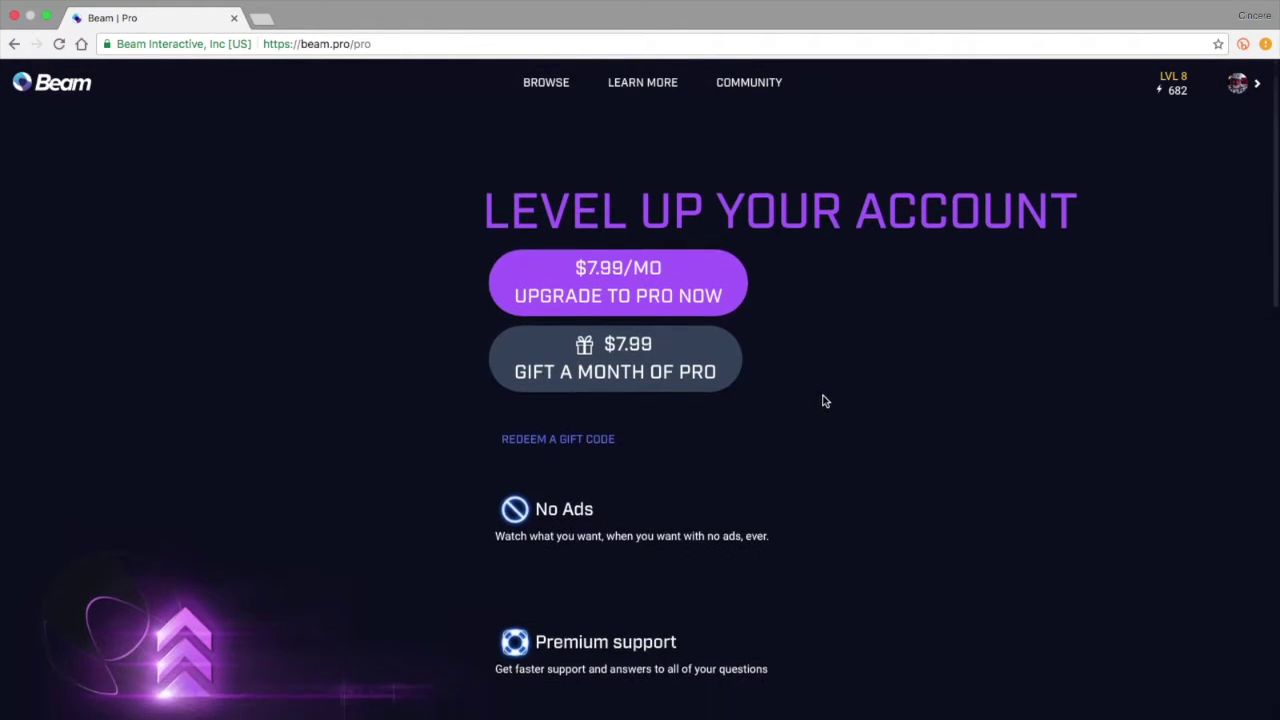
scroll(825, 401, down, 5)
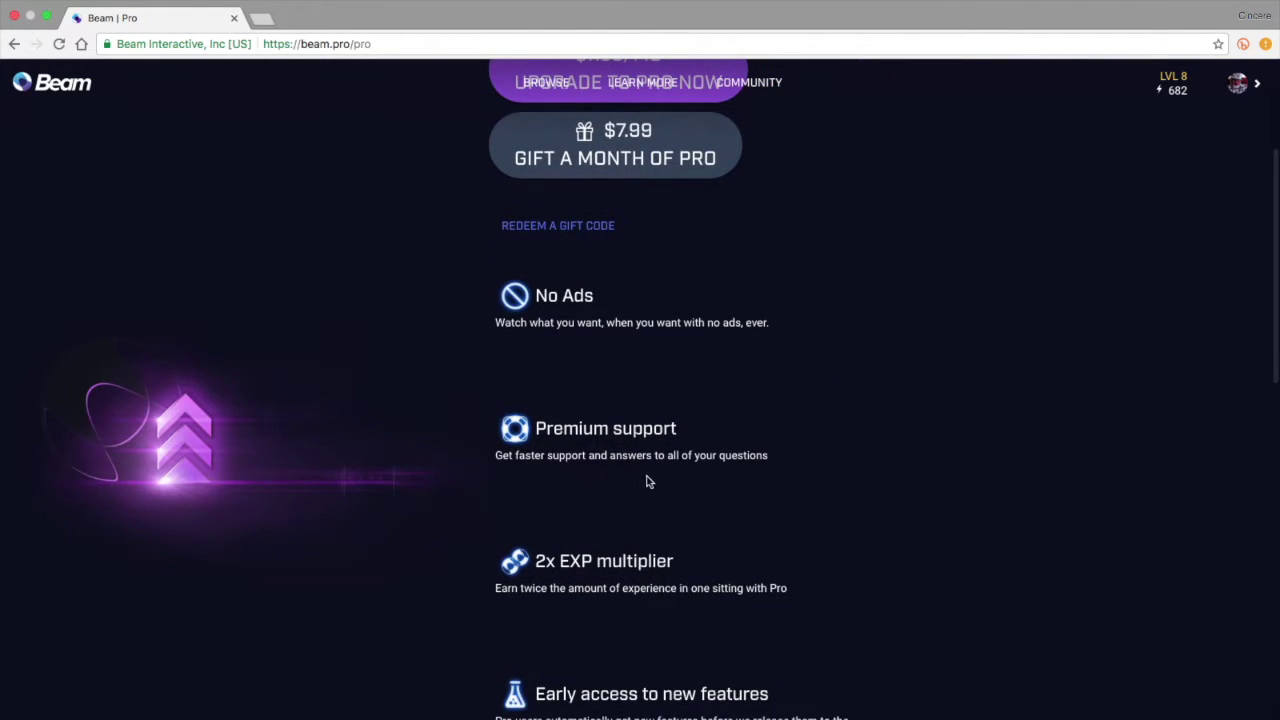
scroll(674, 463, down, 2)
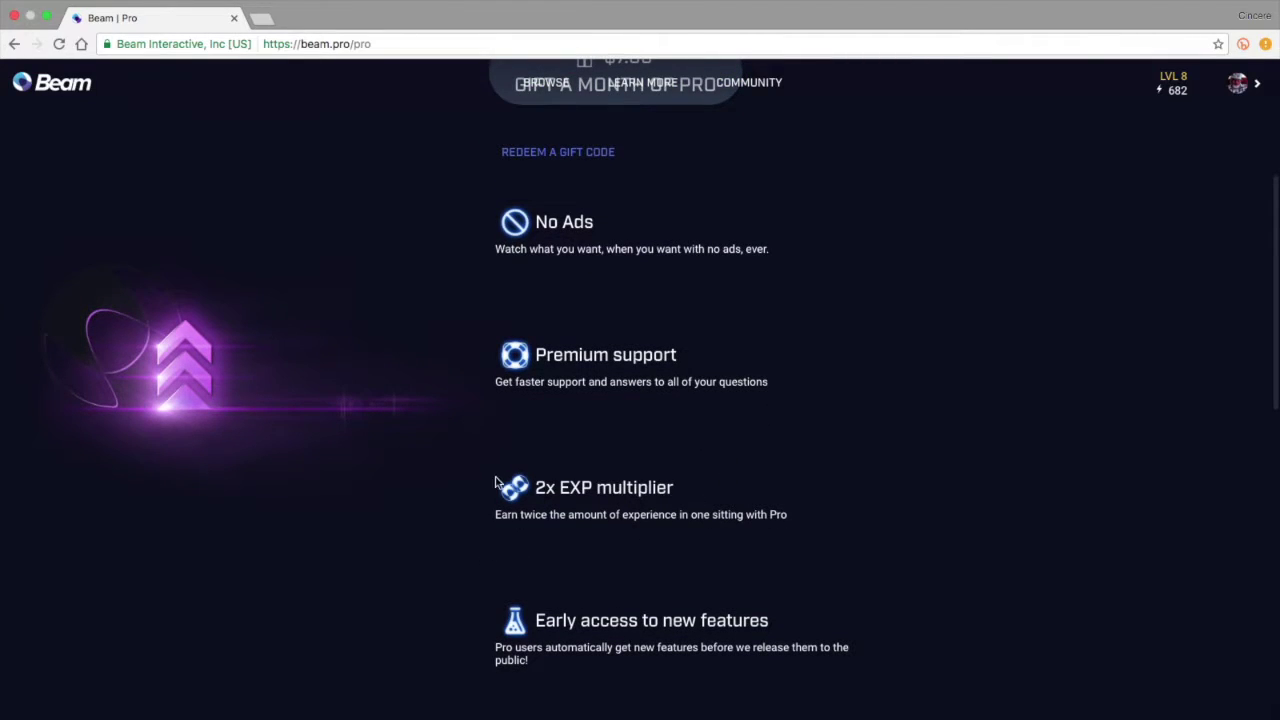
scroll(569, 503, down, 6)
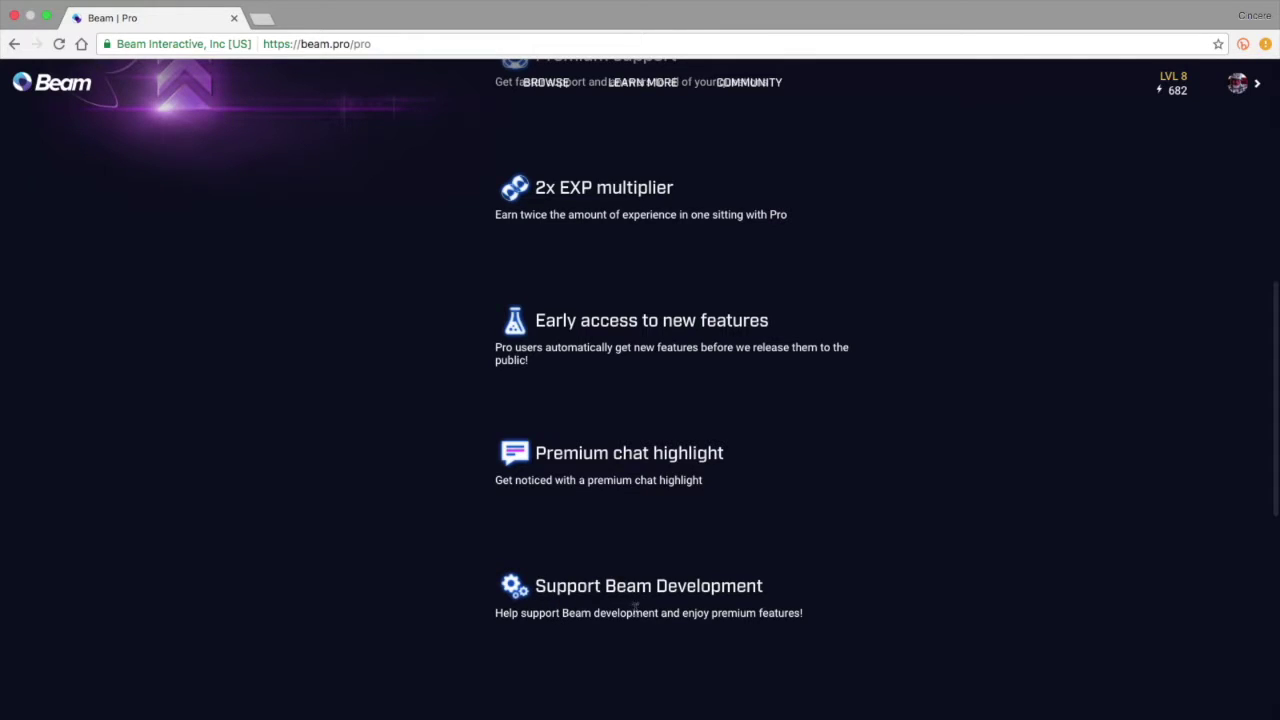
scroll(544, 577, up, 10)
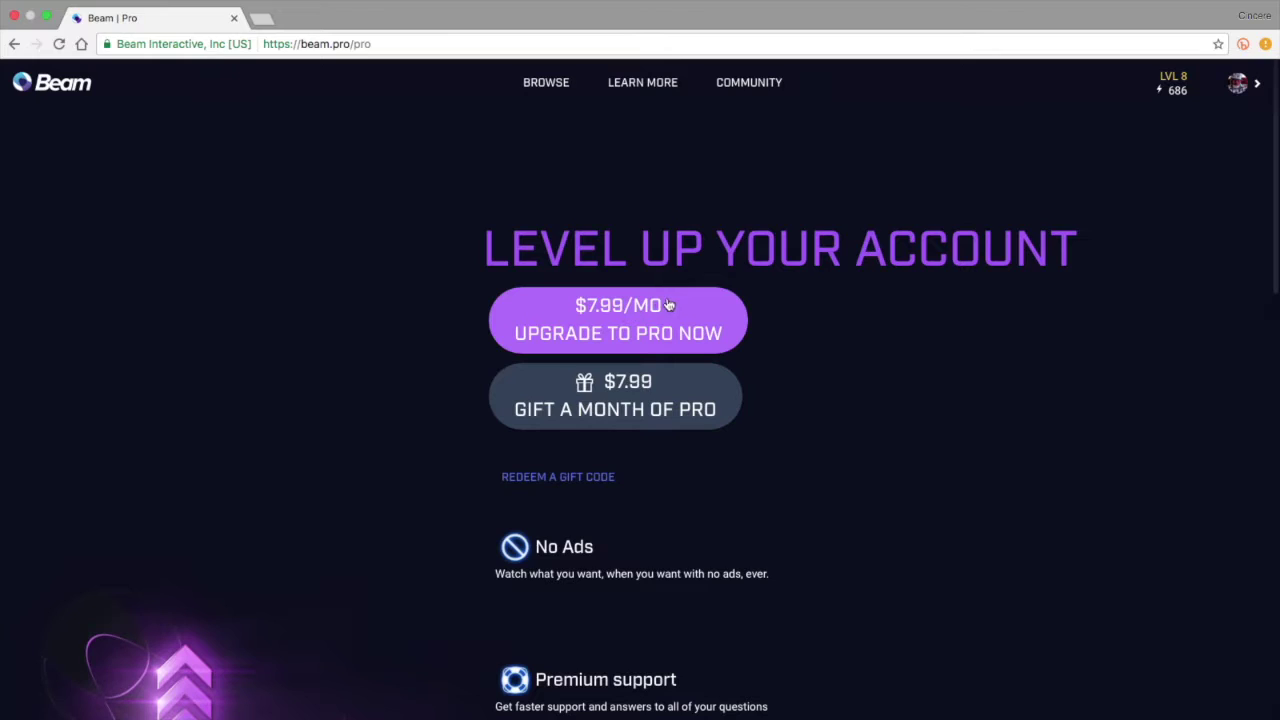
click(1240, 84)
Return to the HUB and open SETUP STREAM to compare RTMP and FTL.
click(1256, 248)
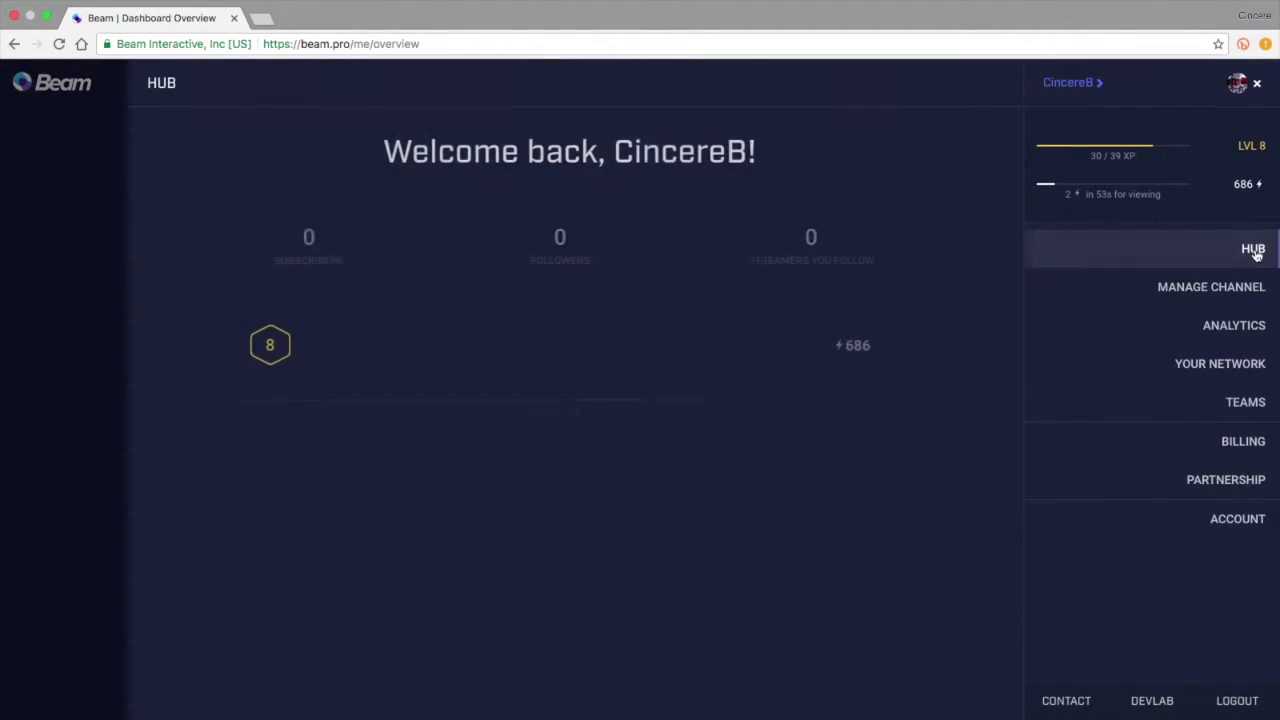
click(302, 470)
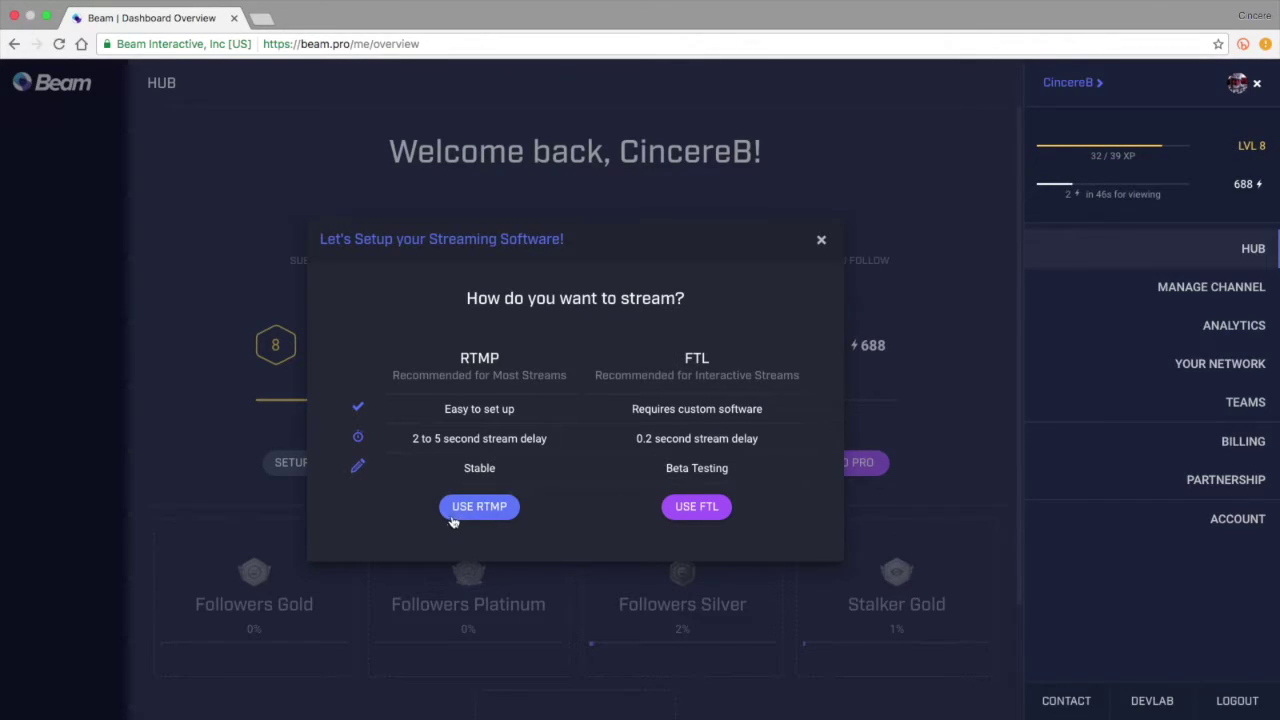
Choose RTMP, copy the closest ingest's connection detail, and switch to Game Capture HD.
click(483, 515)
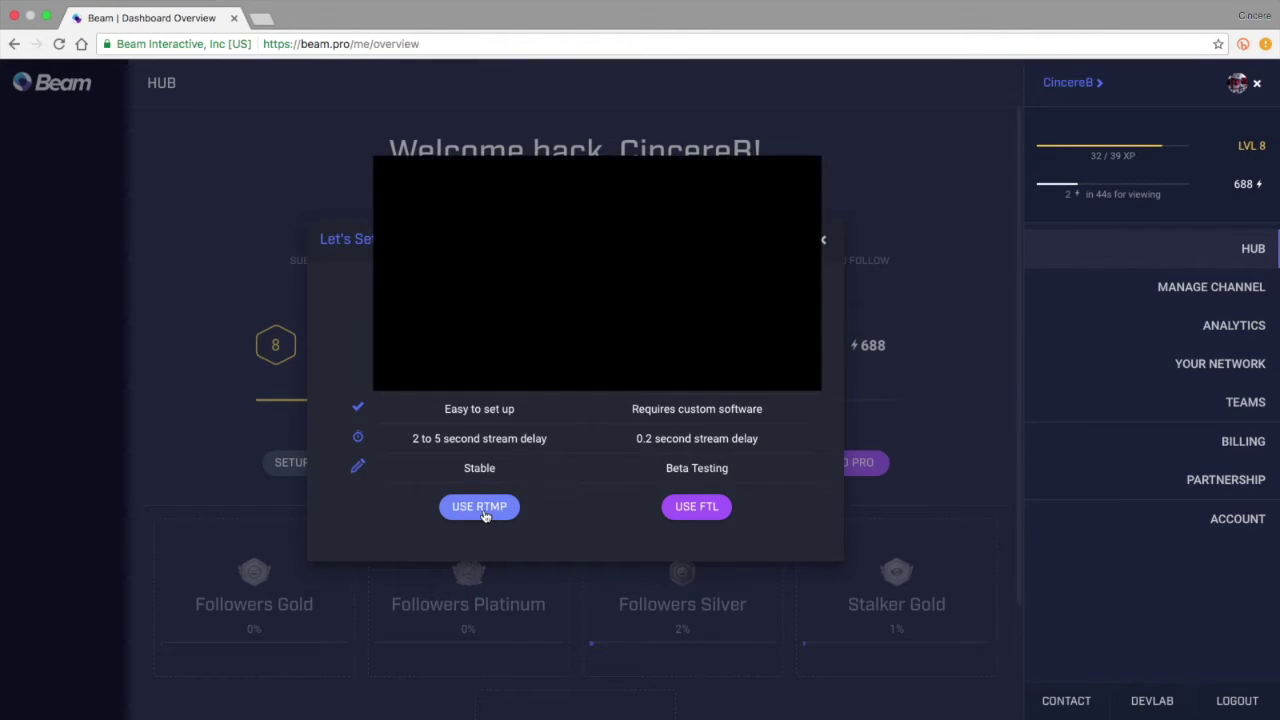
click(483, 515)
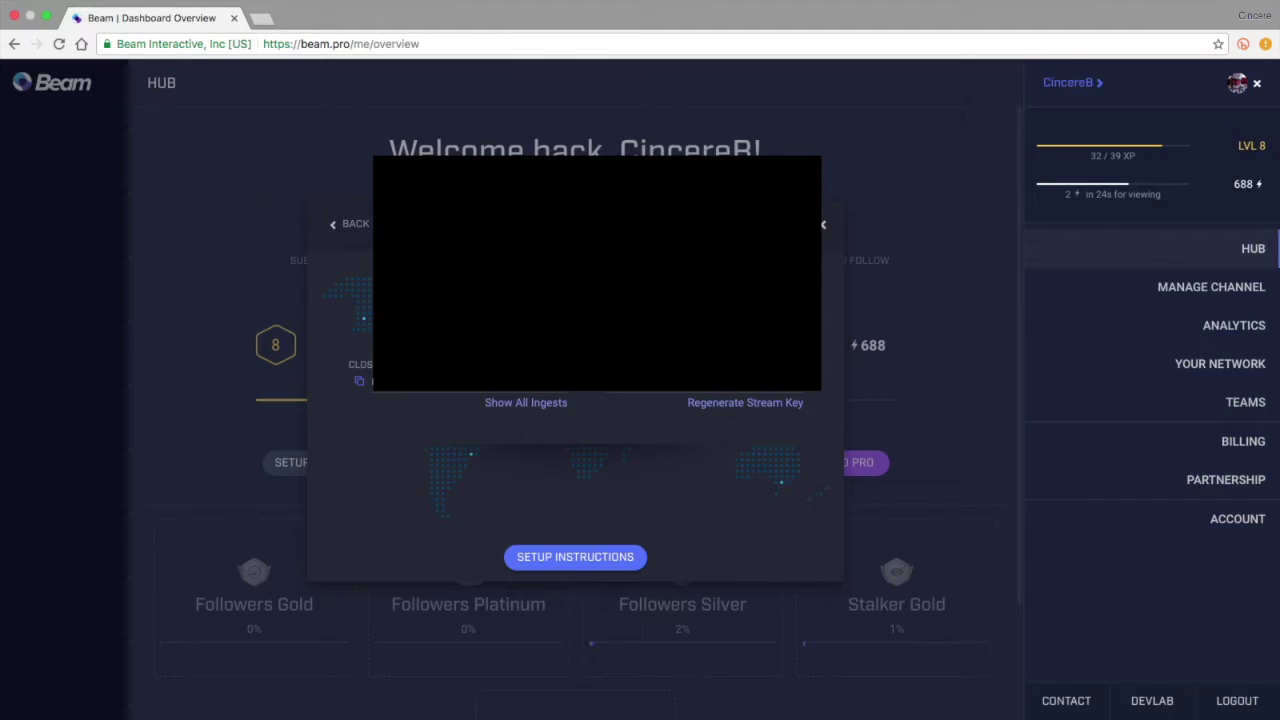
click(361, 385)
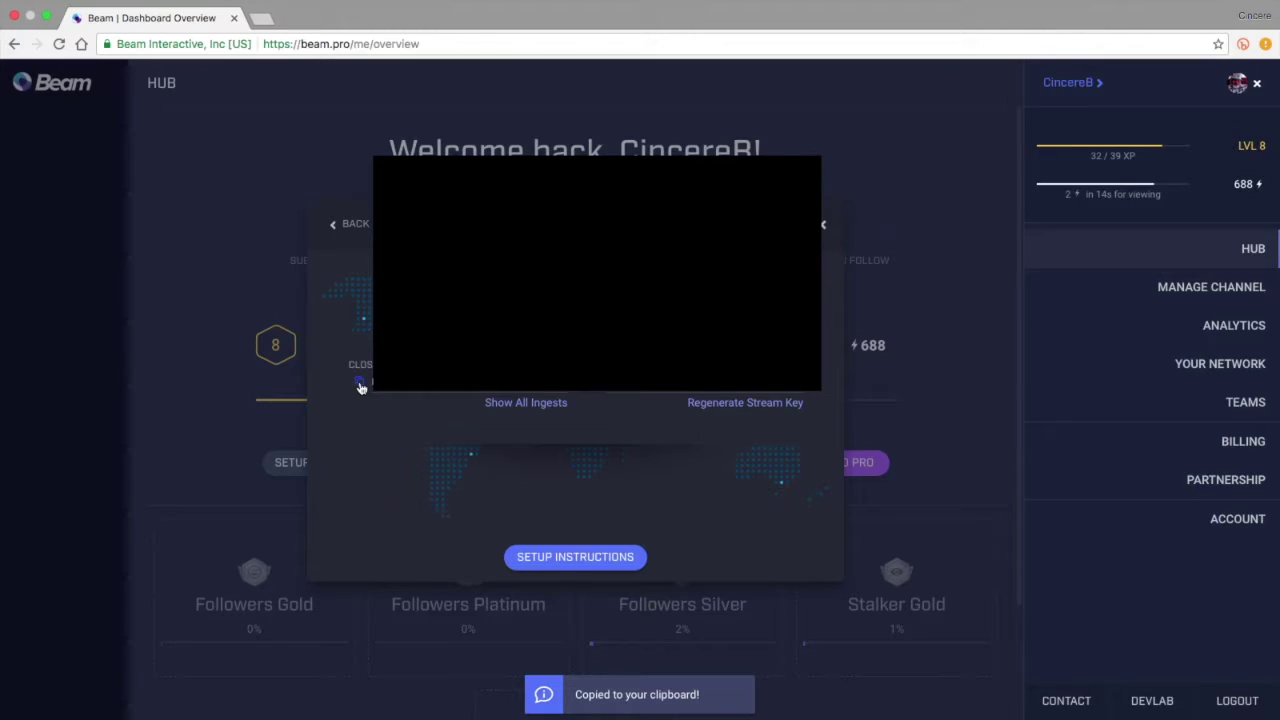
key(super+Tab)
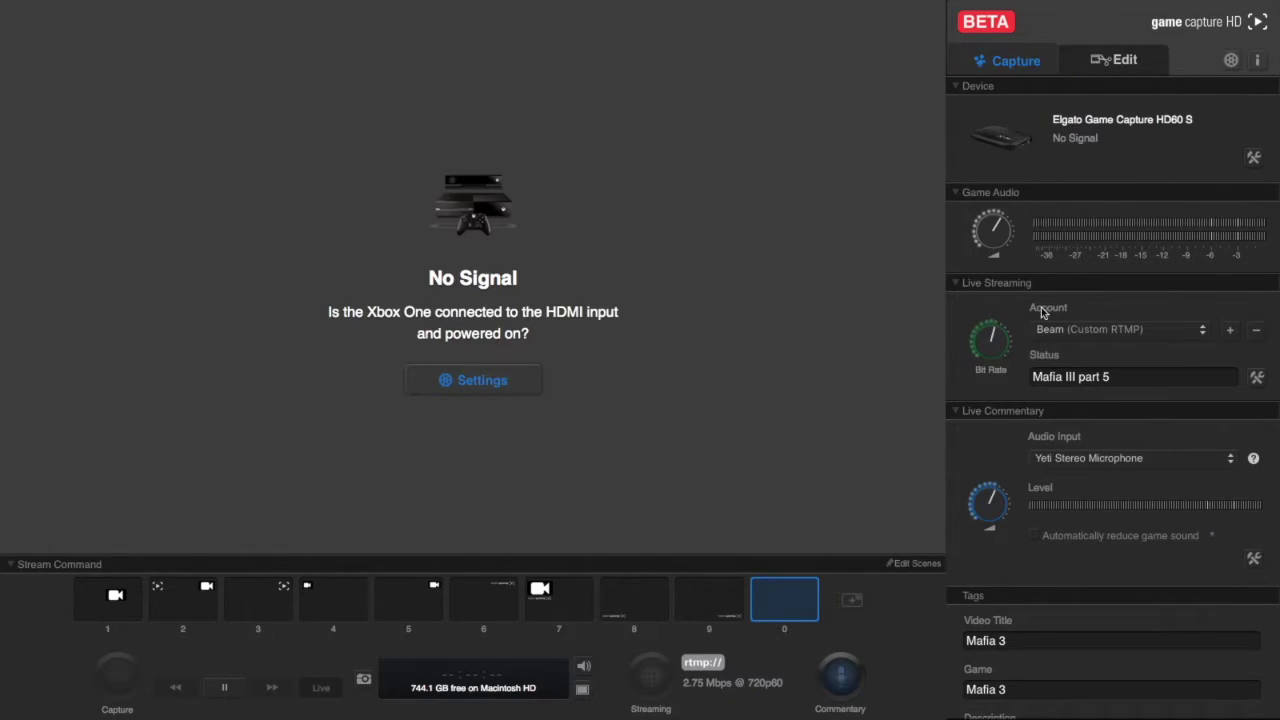
Open the HD60 S settings and keep the input device on Xbox One over HDMI at HD 720.
mouse_move(975, 323)
click(1253, 157)
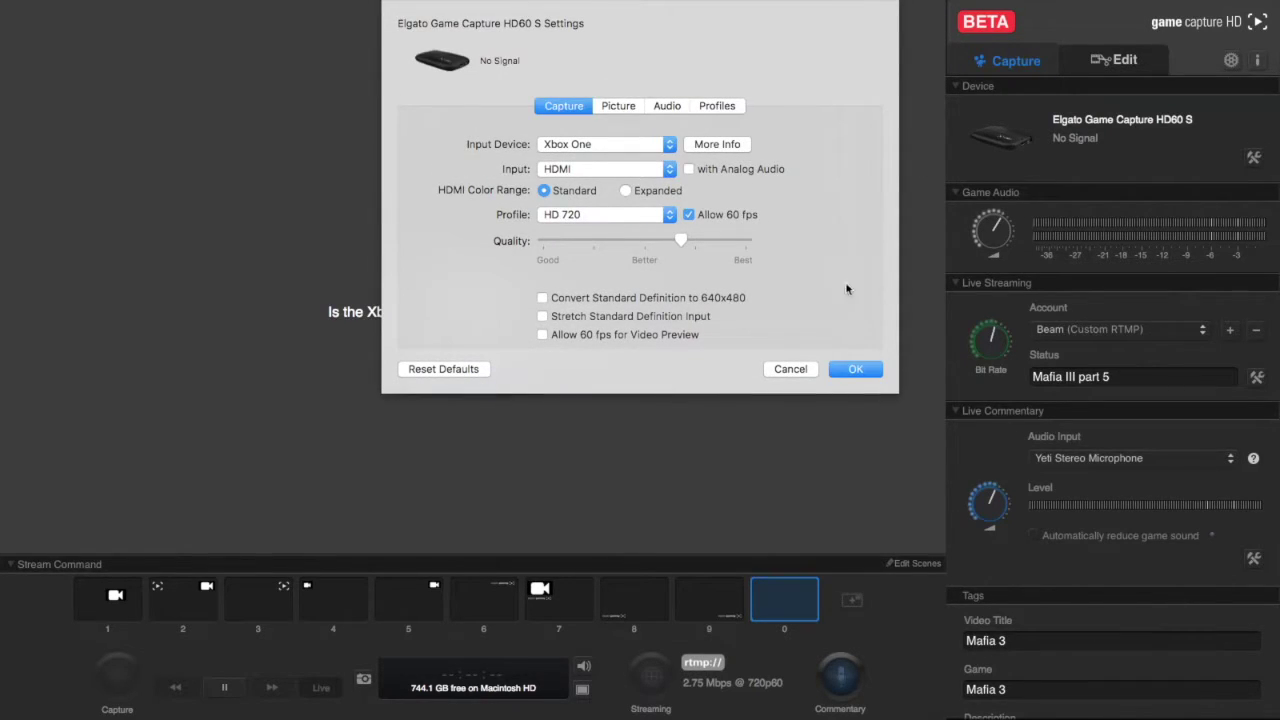
click(668, 145)
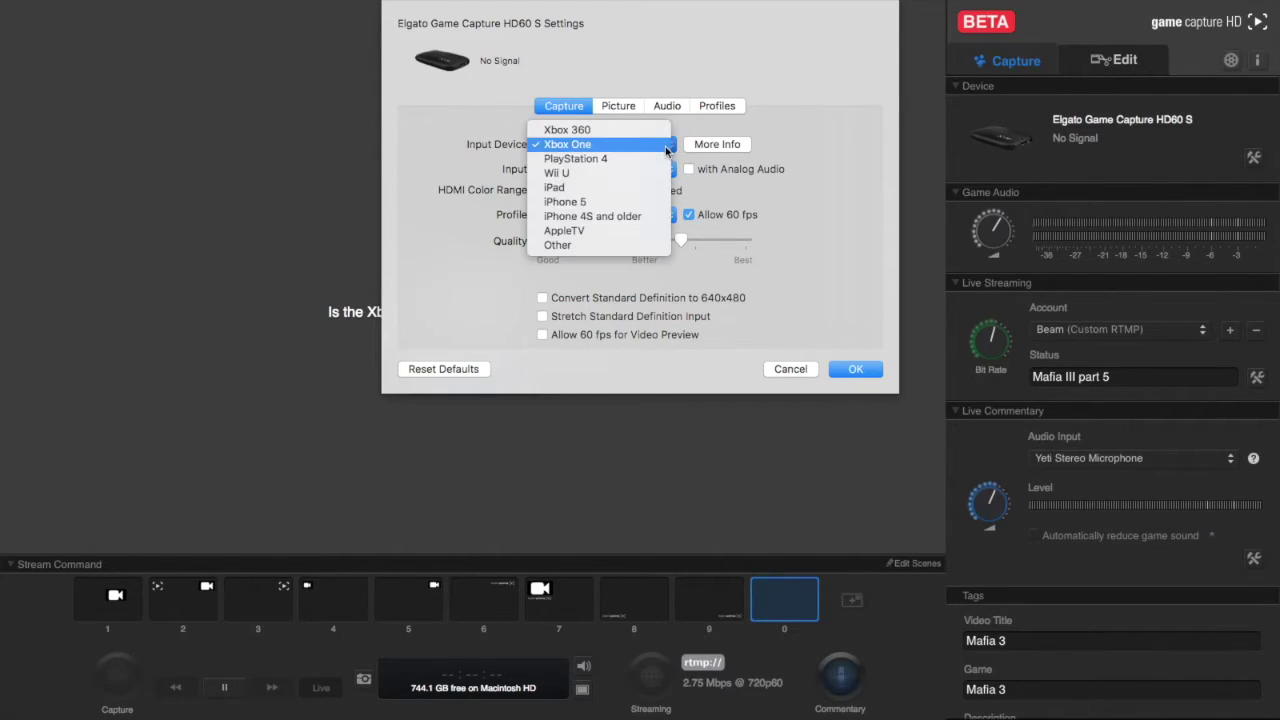
click(490, 124)
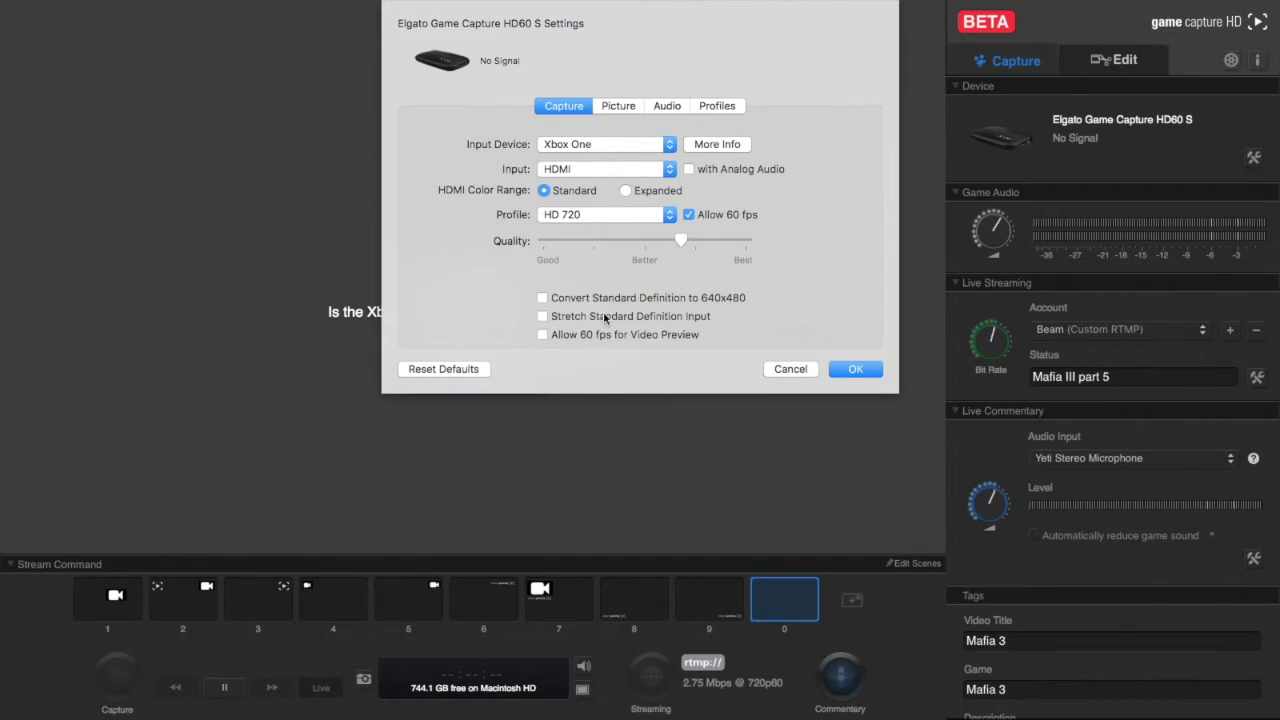
Compare the Picture and Audio tabs, ending on Analog Audio Gain at -6 dB.
click(624, 108)
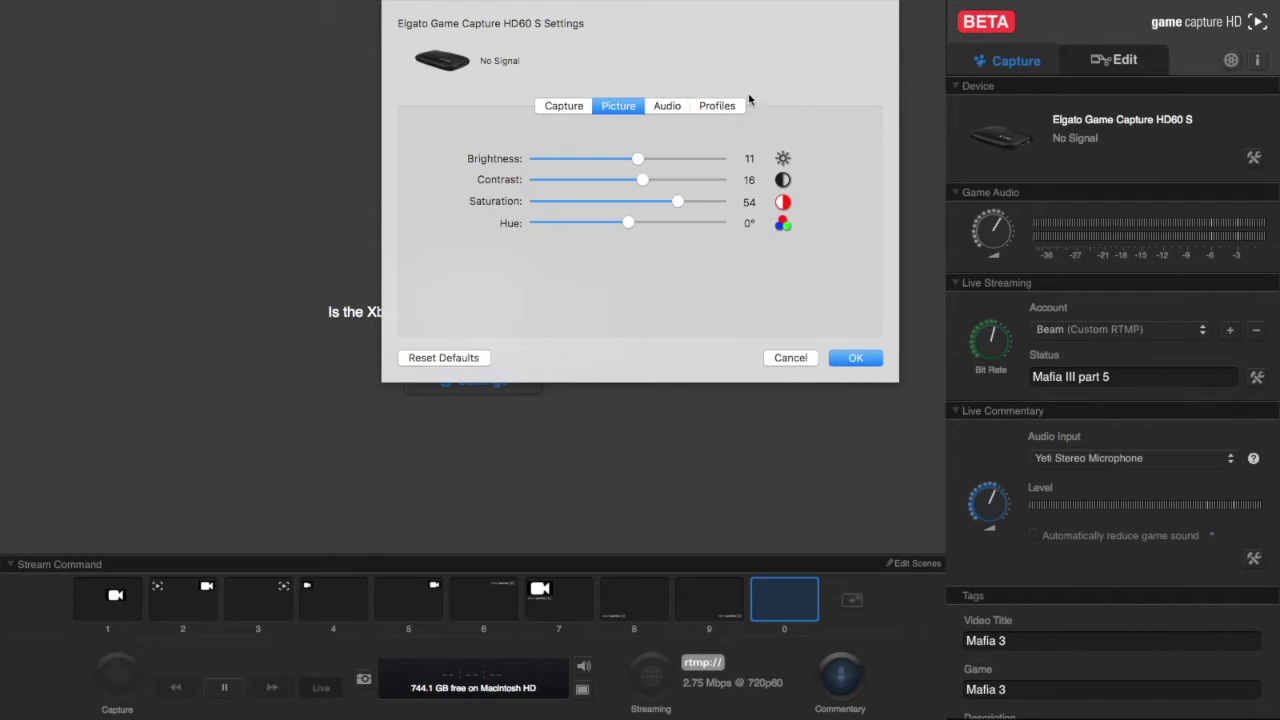
click(668, 106)
click(627, 107)
click(667, 104)
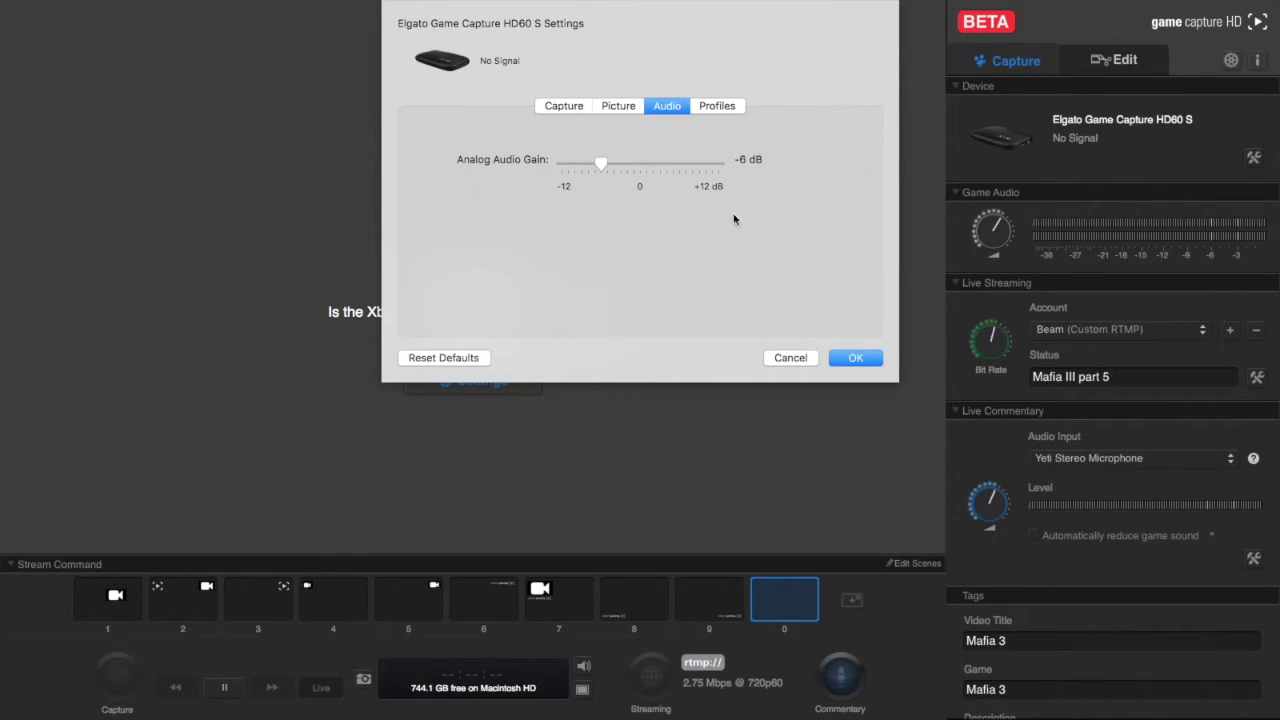
Close the settings and start a custom rtmp:// account named BEAM with the pasted URL.
click(855, 358)
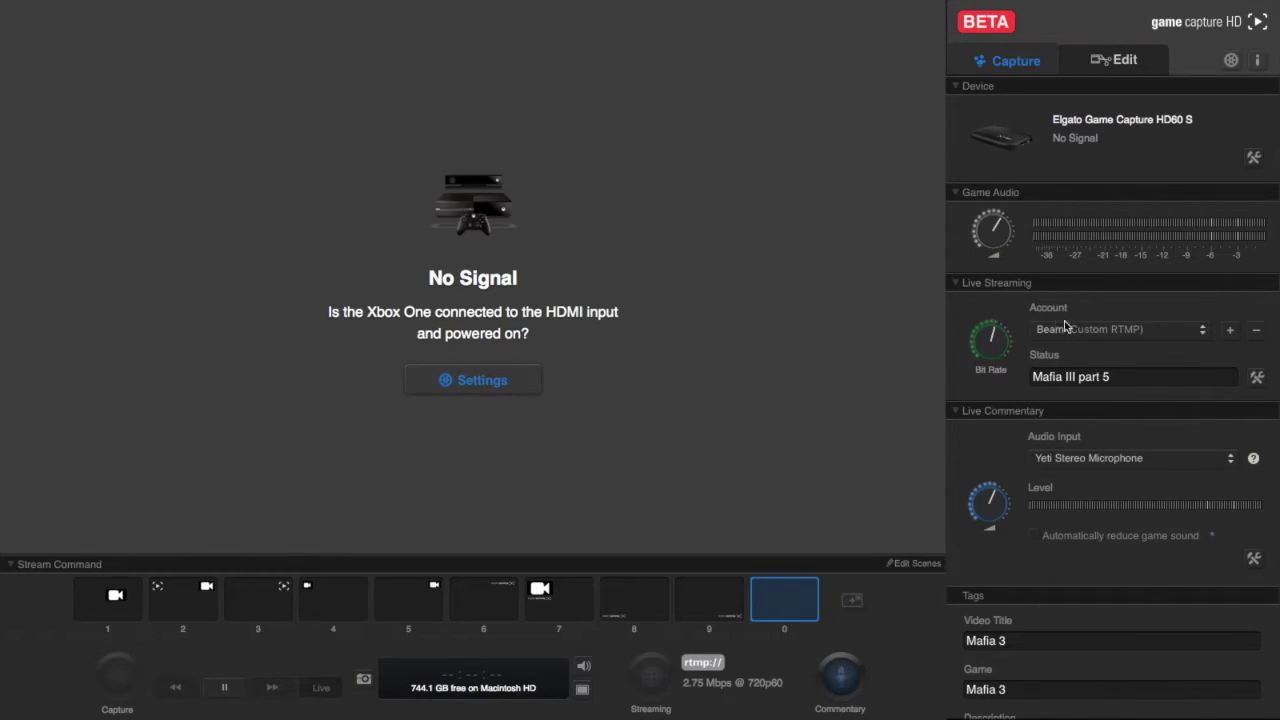
click(1231, 332)
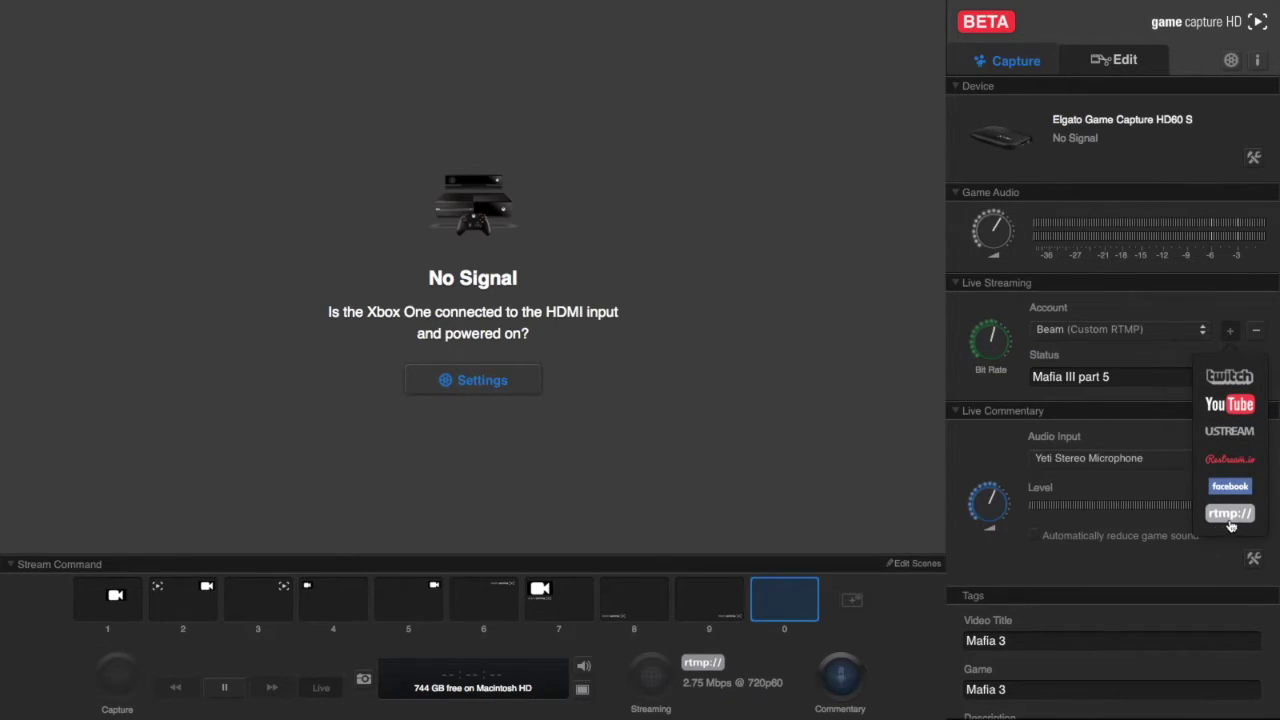
click(1230, 522)
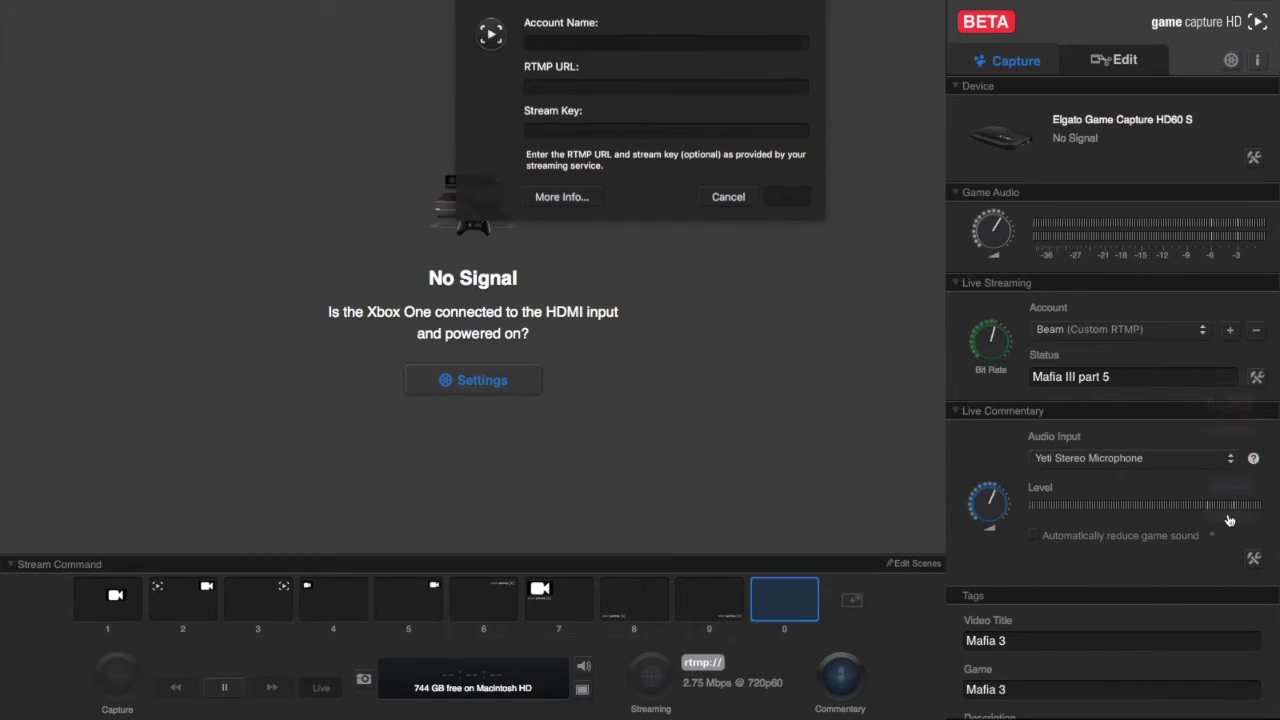
click(622, 45)
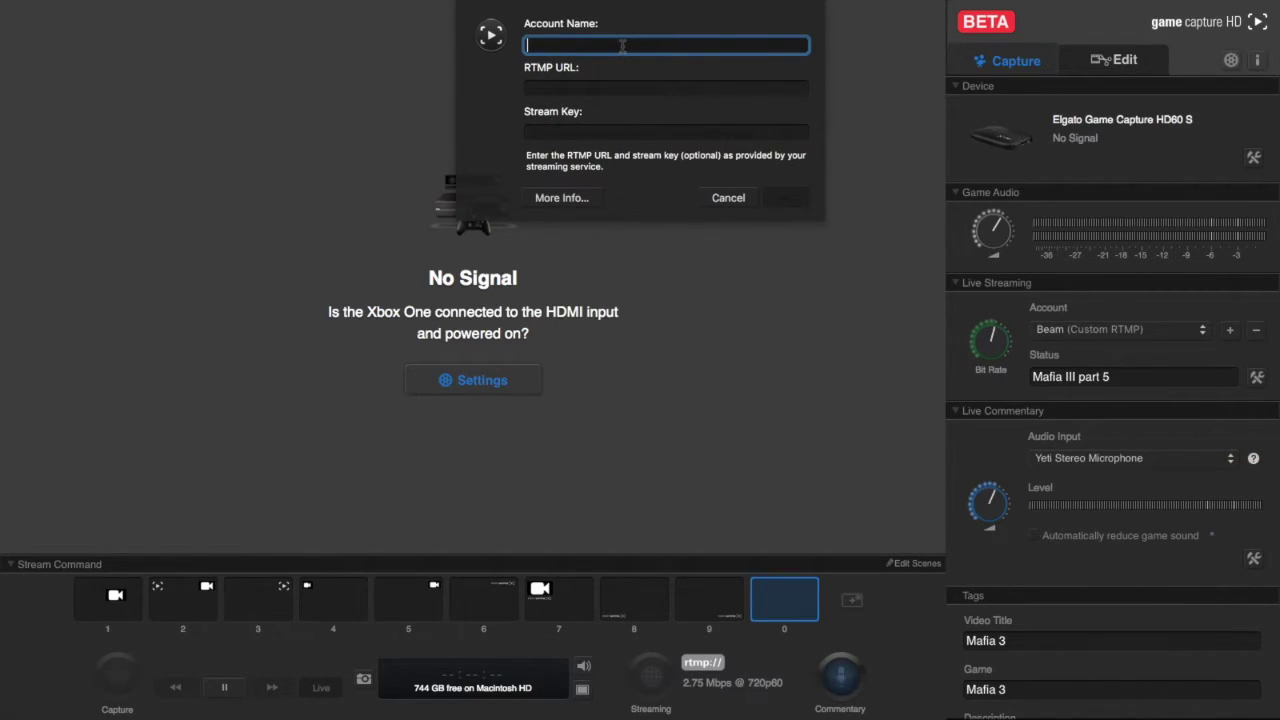
text(BEAM)
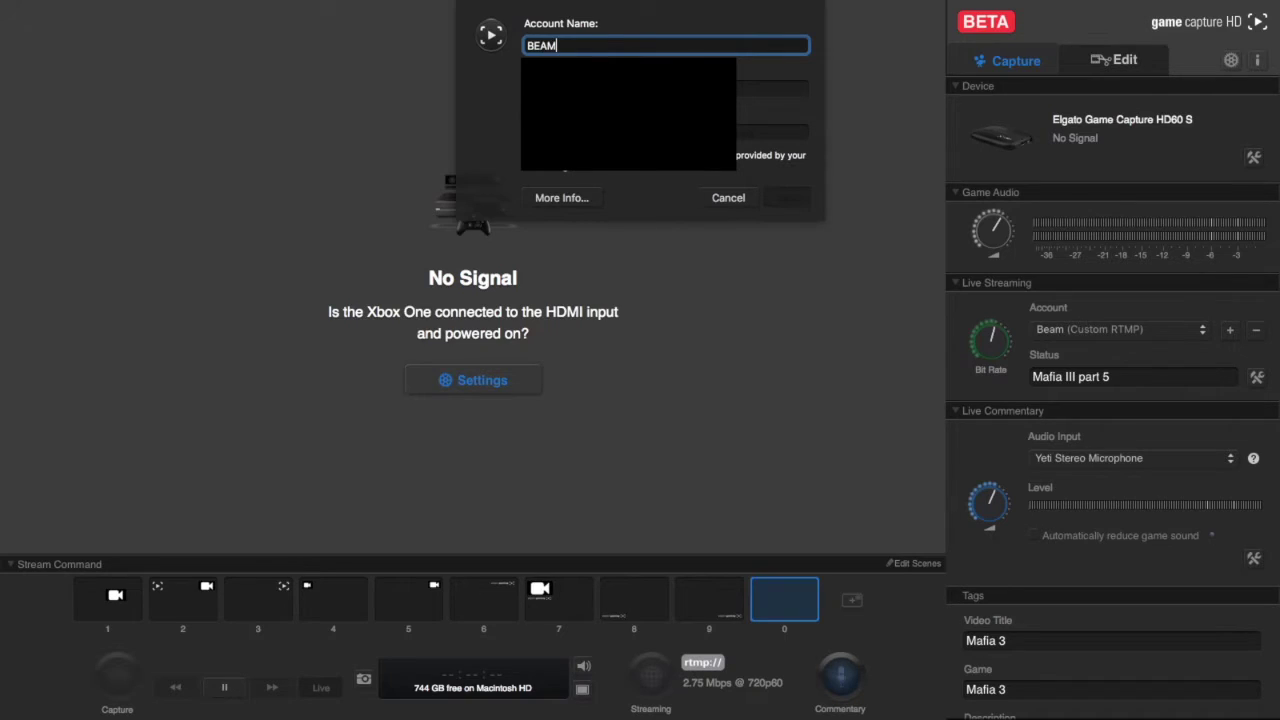
key(Tab)
right_click(565, 88)
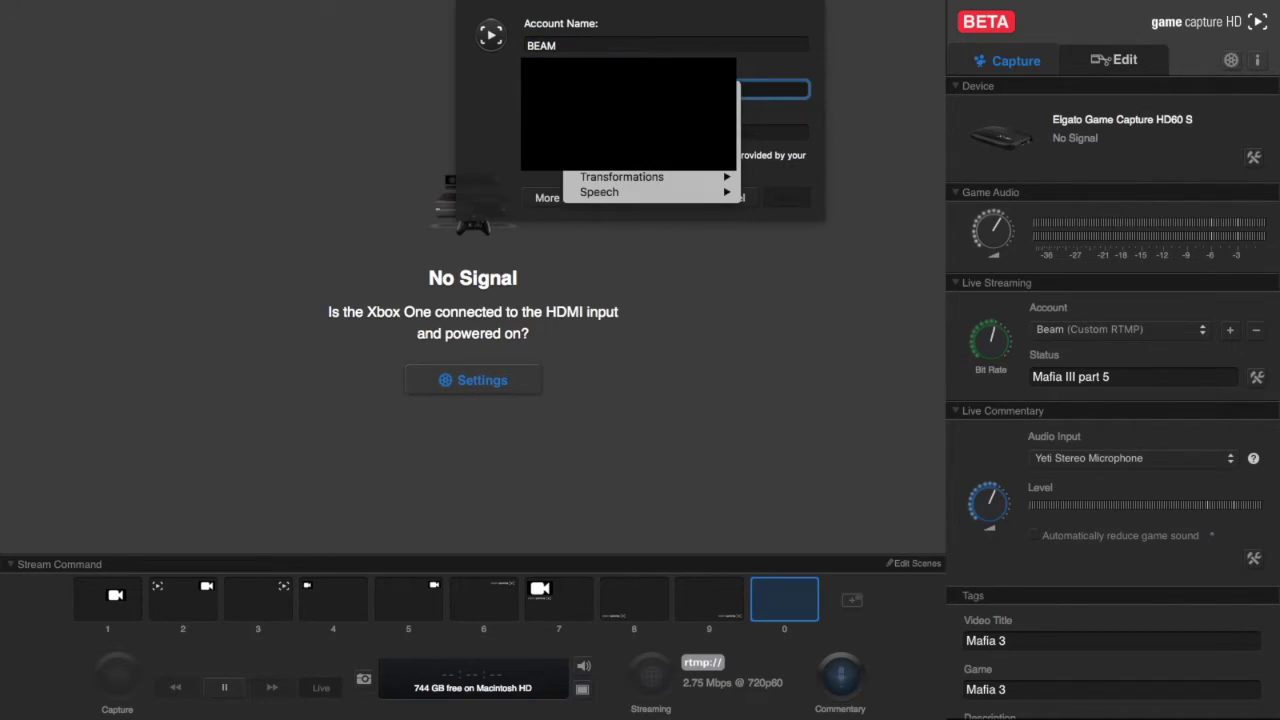
click(600, 126)
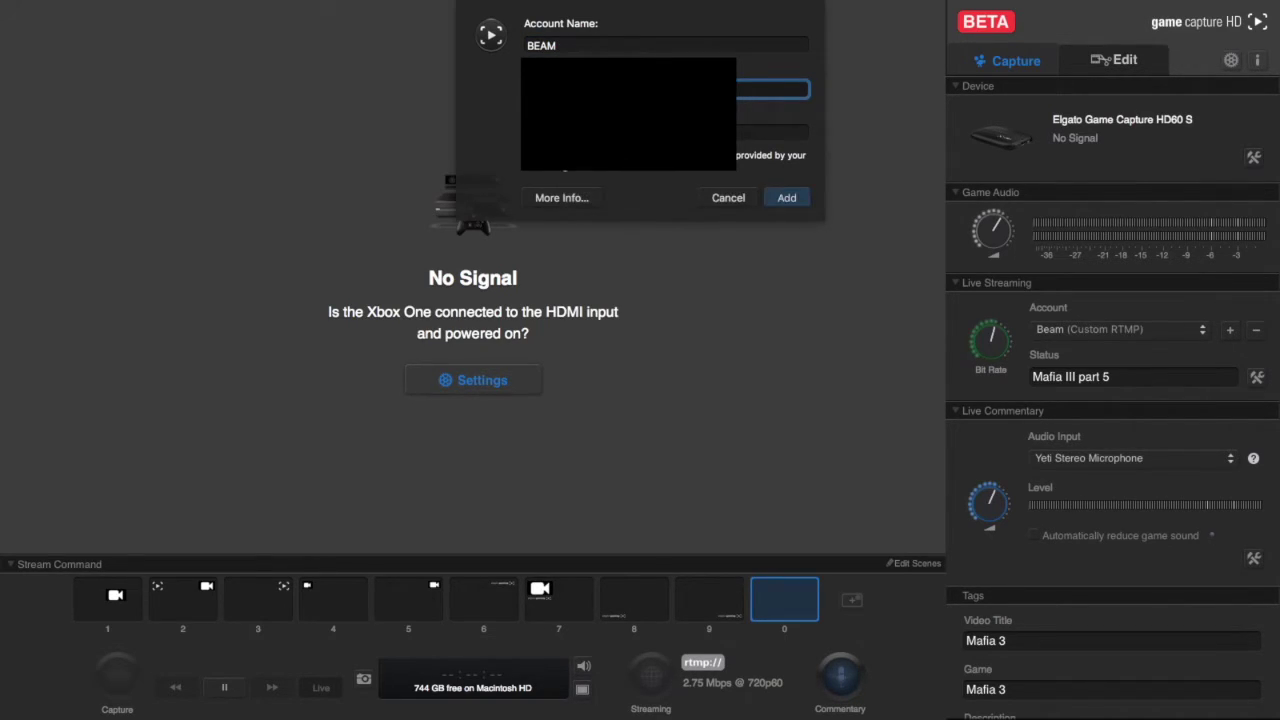
Get the stream key from Beam, paste it into the account, and add BEAM.
key(super+Tab)
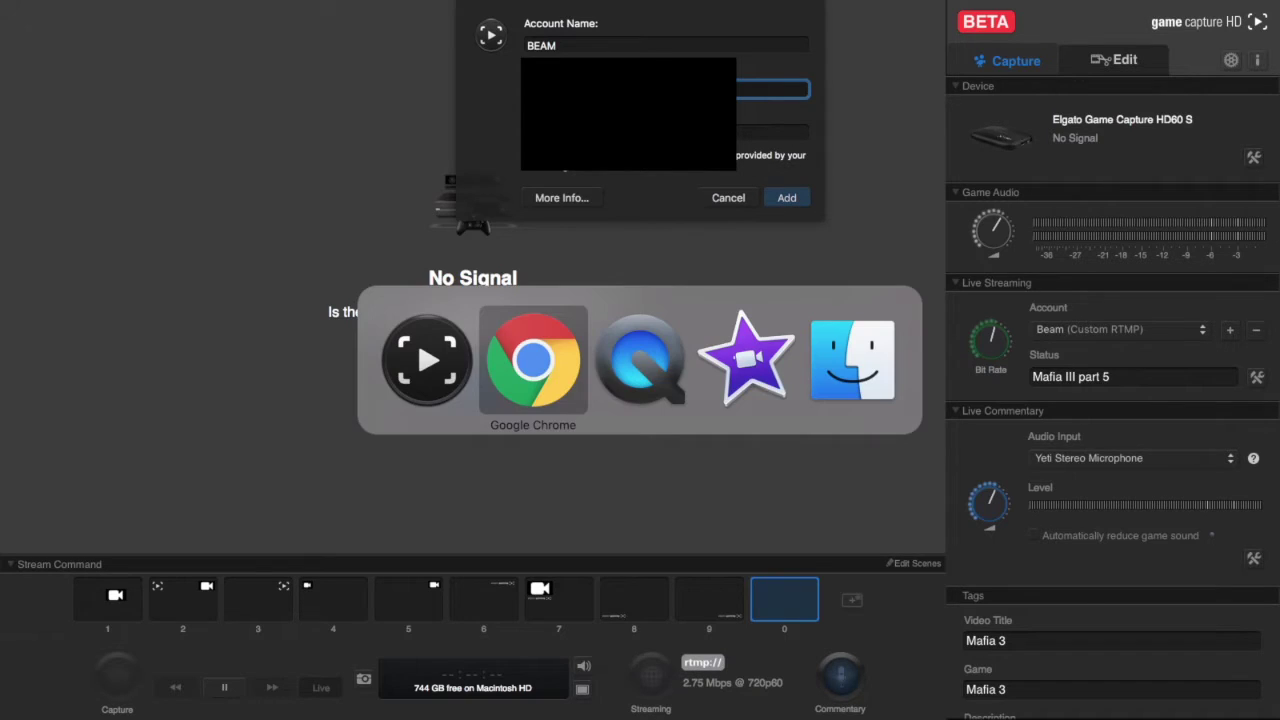
key(super+Tab)
key(super+shift+Tab)
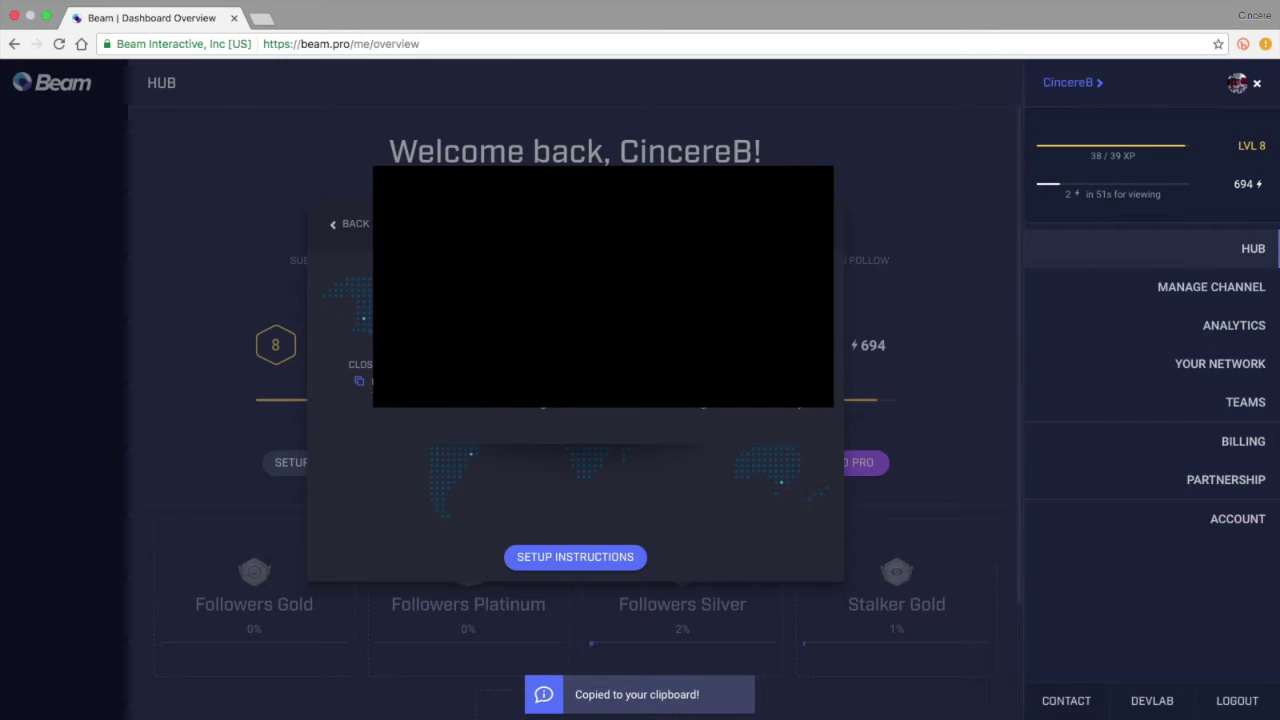
key(super+Tab)
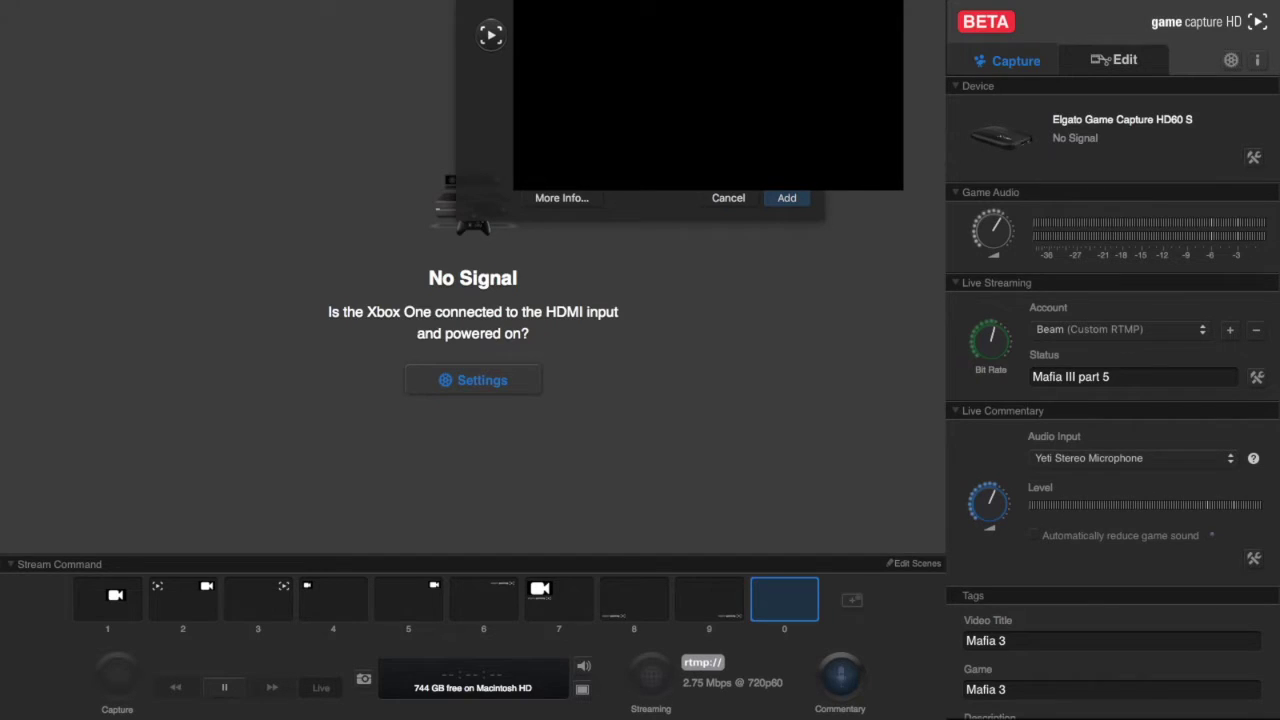
right_click(549, 100)
key(Escape)
click(788, 200)
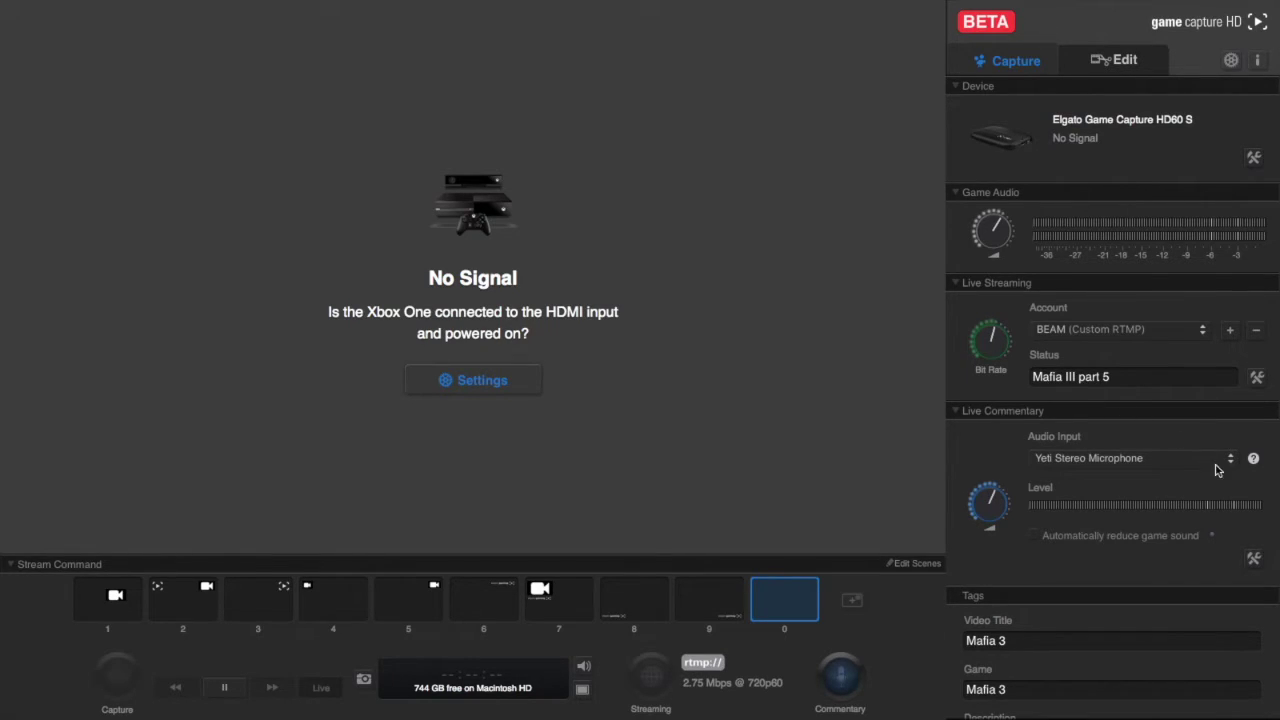
Check the BEAM account's server, 720p resolution and 60 fps, then return to Beam in Chrome.
click(1256, 377)
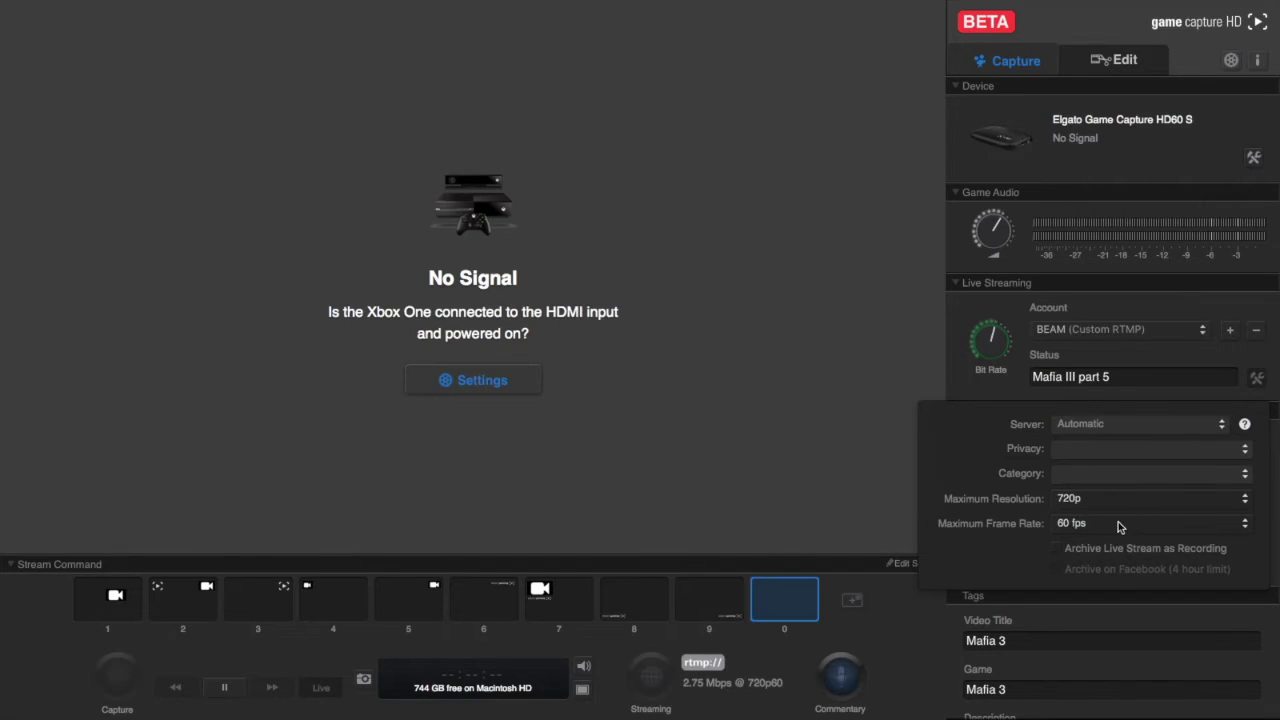
click(981, 396)
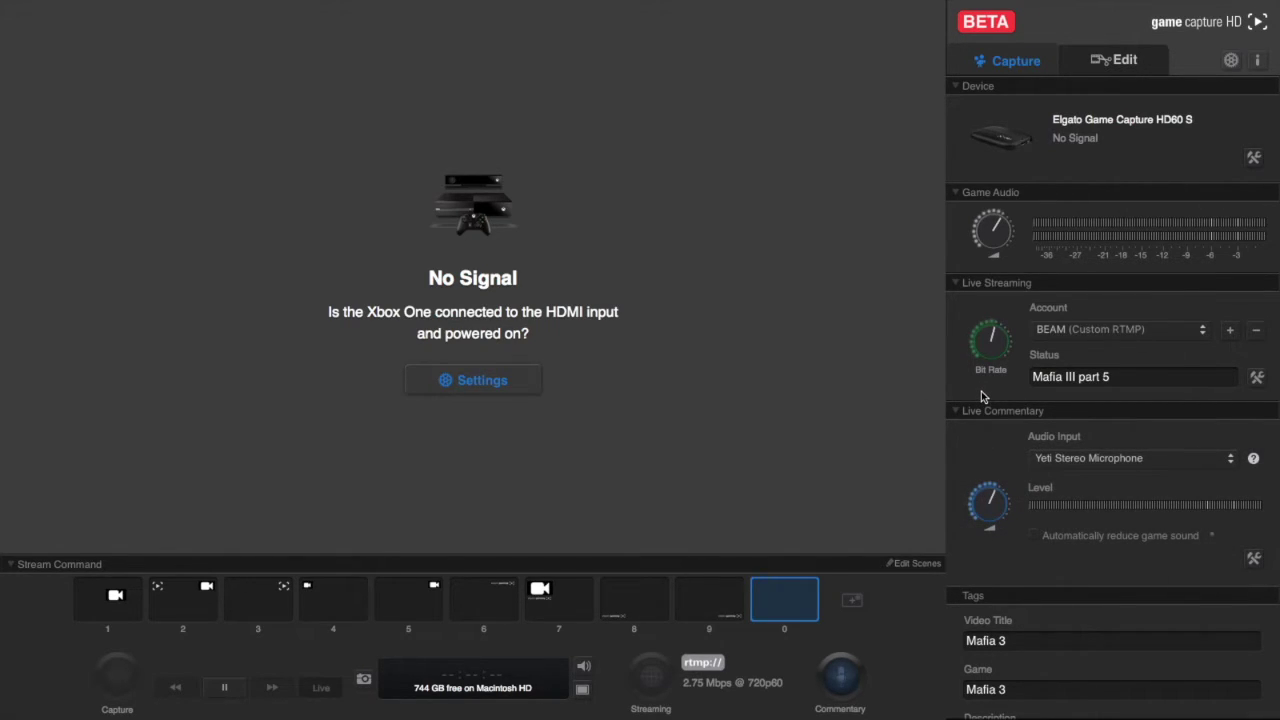
mouse_move(1010, 368)
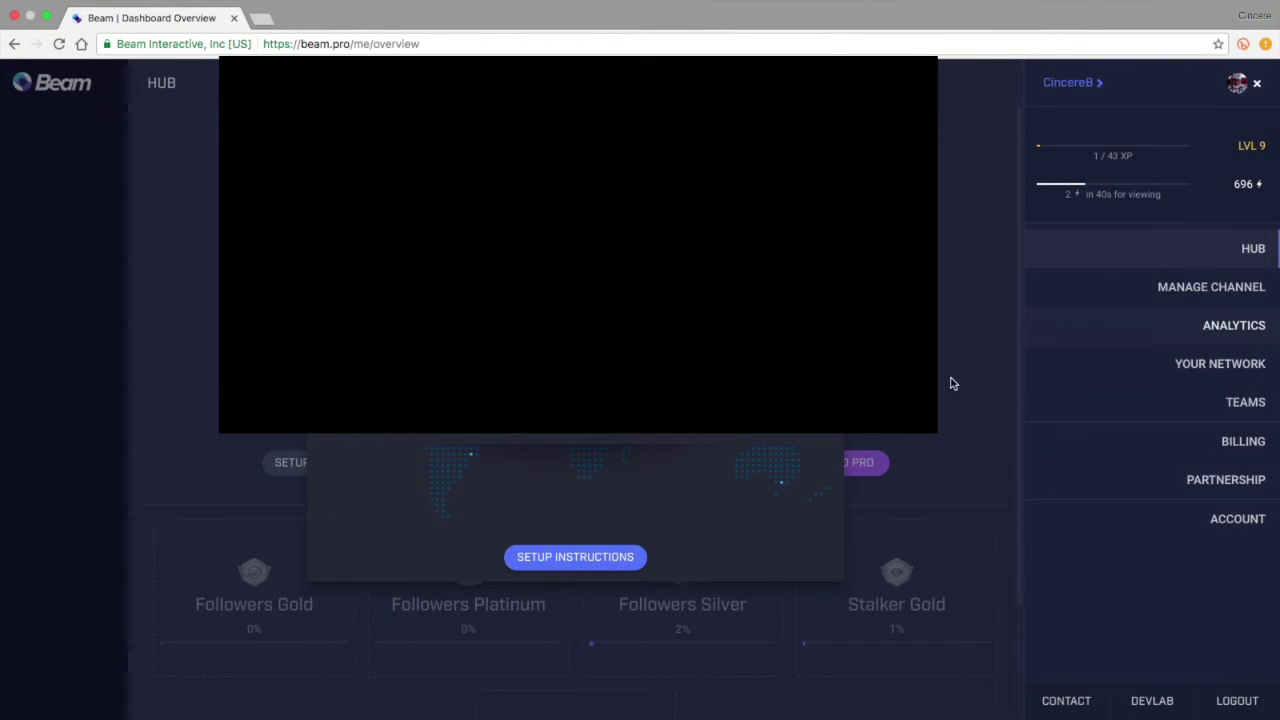
View the OBS setup instructions, then Beam's recommended settings for 1080p at 60 fps.
click(575, 558)
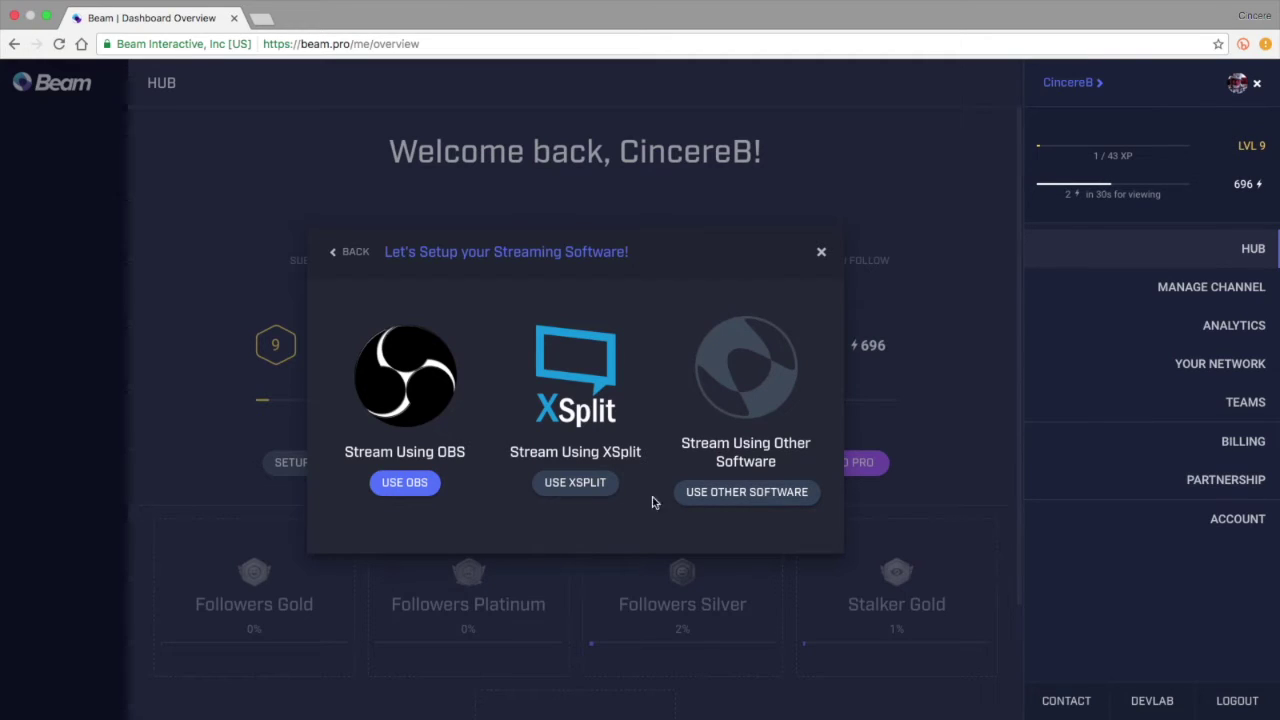
click(405, 485)
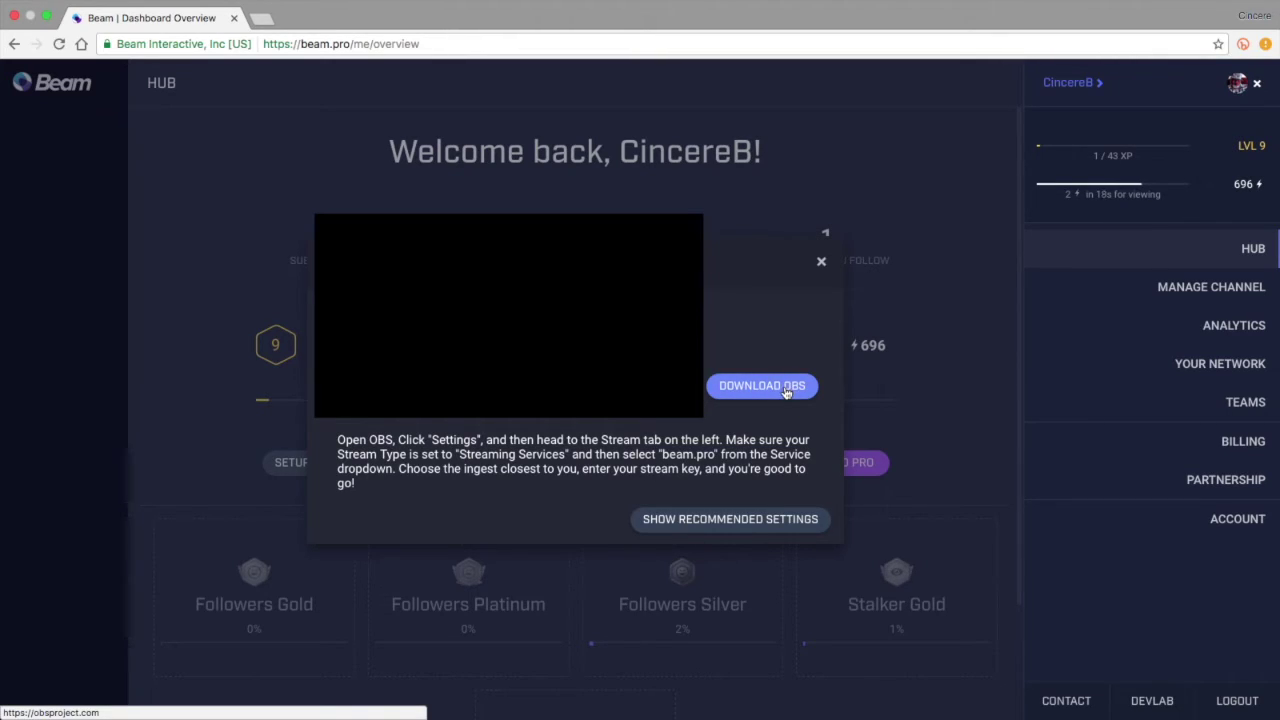
click(730, 521)
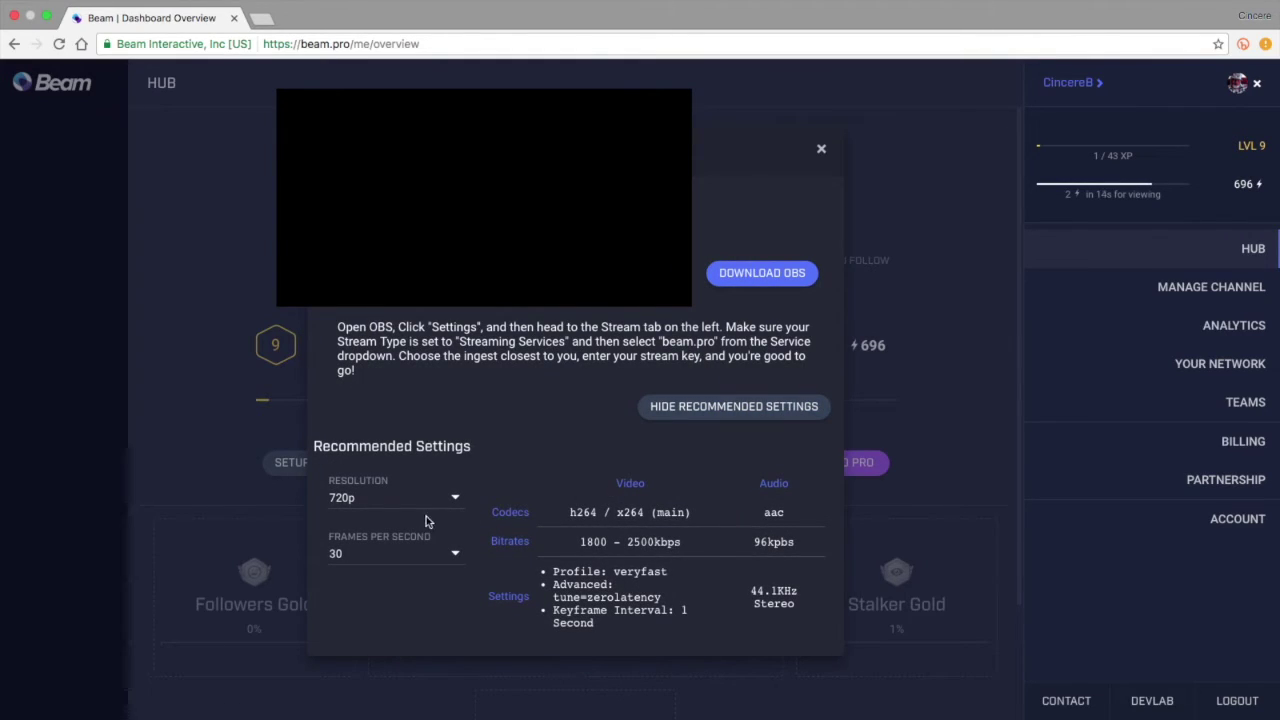
click(428, 499)
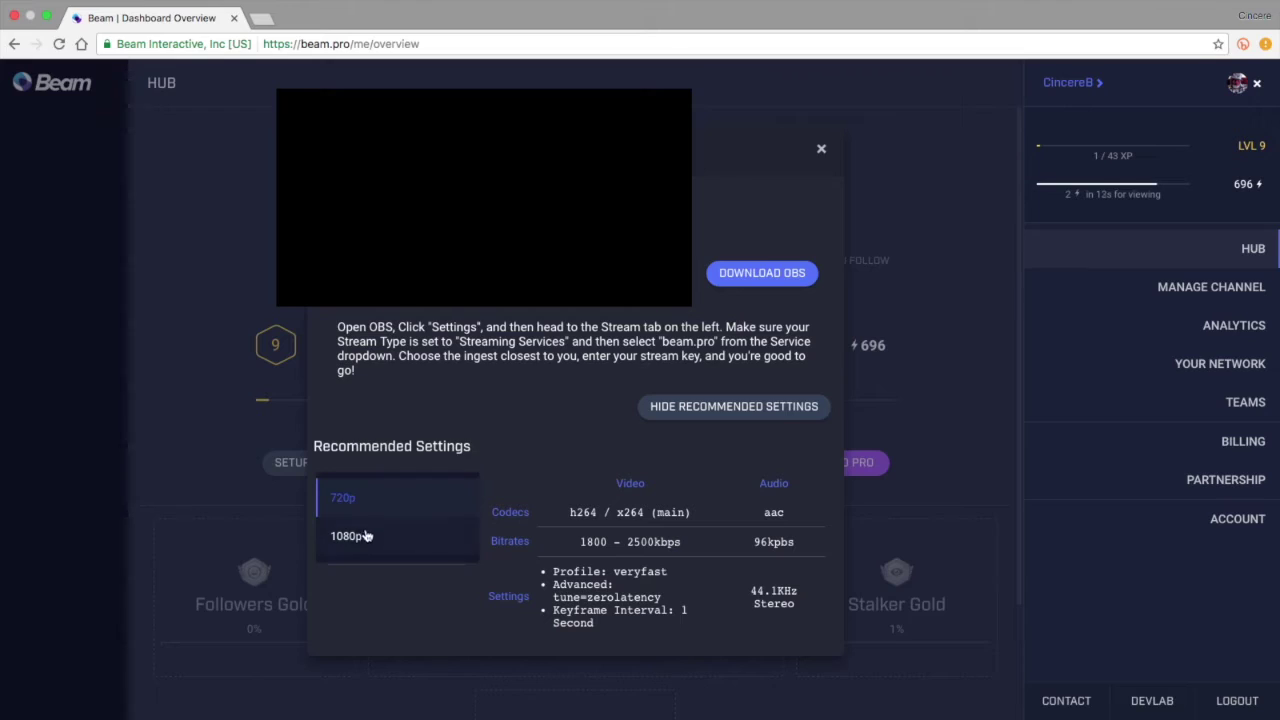
click(373, 537)
click(448, 552)
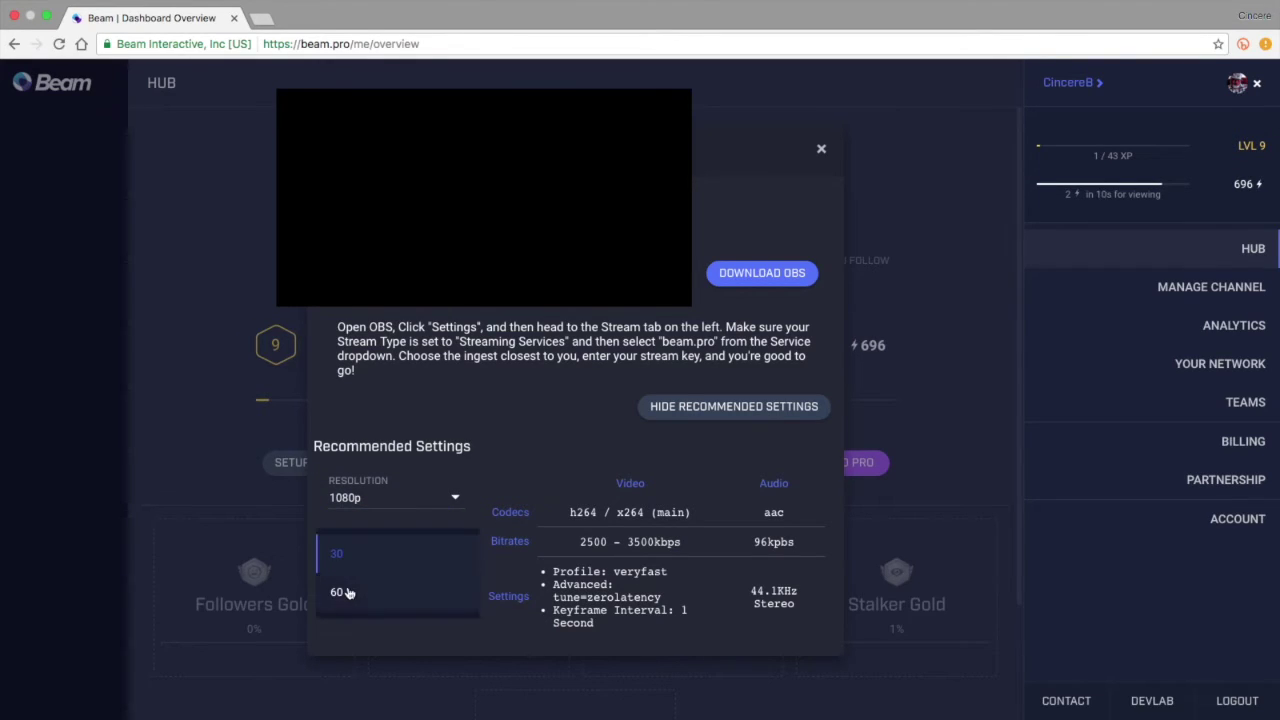
click(348, 594)
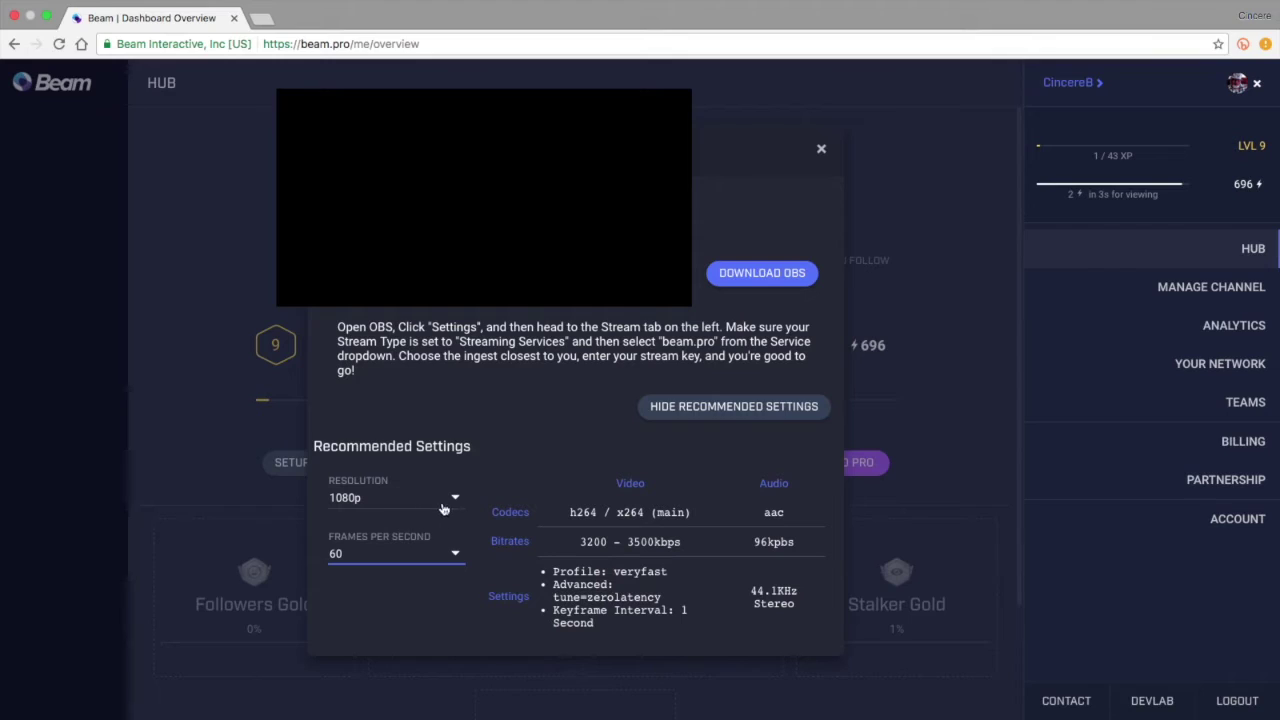
Compare the recommended settings at 720p and 30 fps, then show the XSplit setup instructions.
click(454, 502)
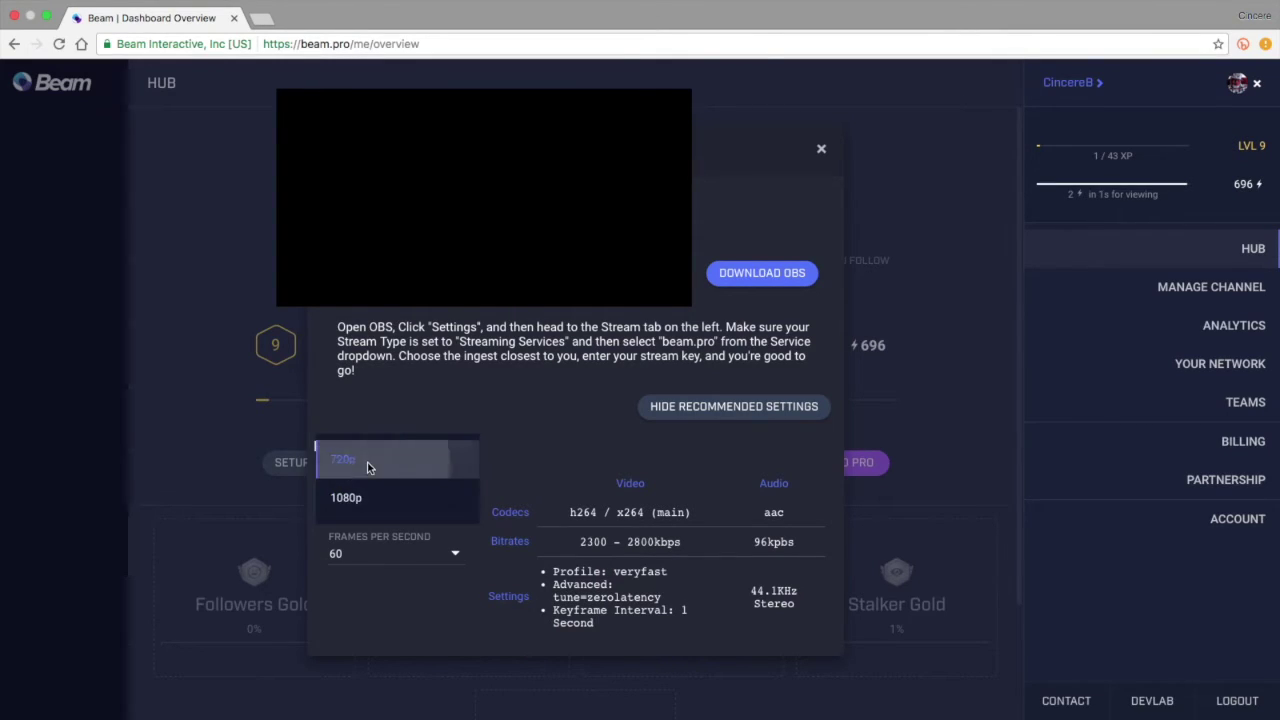
click(367, 462)
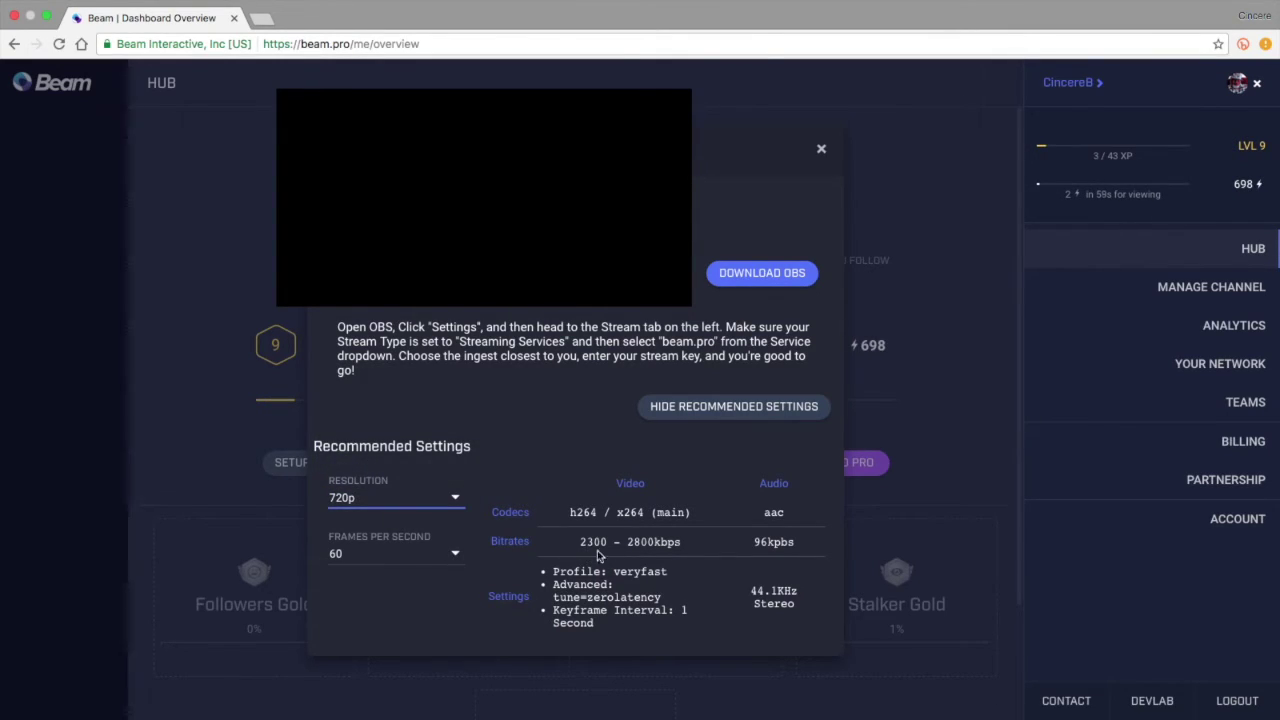
click(450, 560)
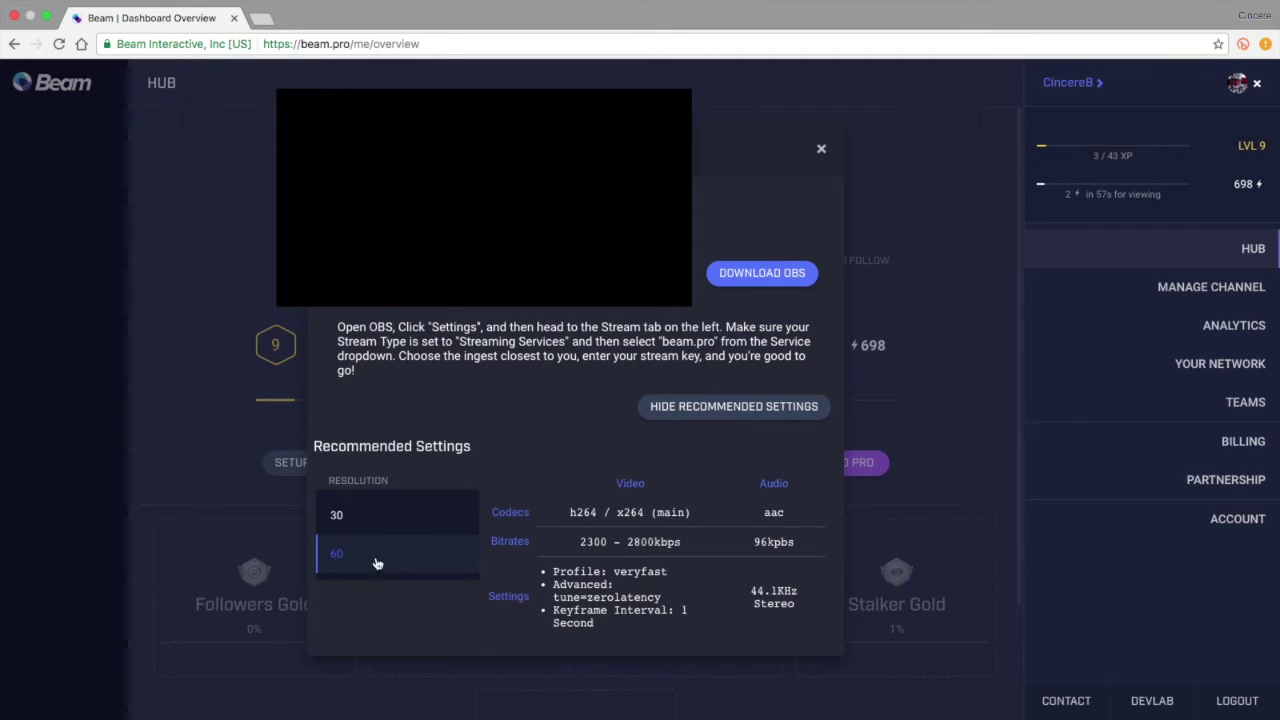
click(358, 527)
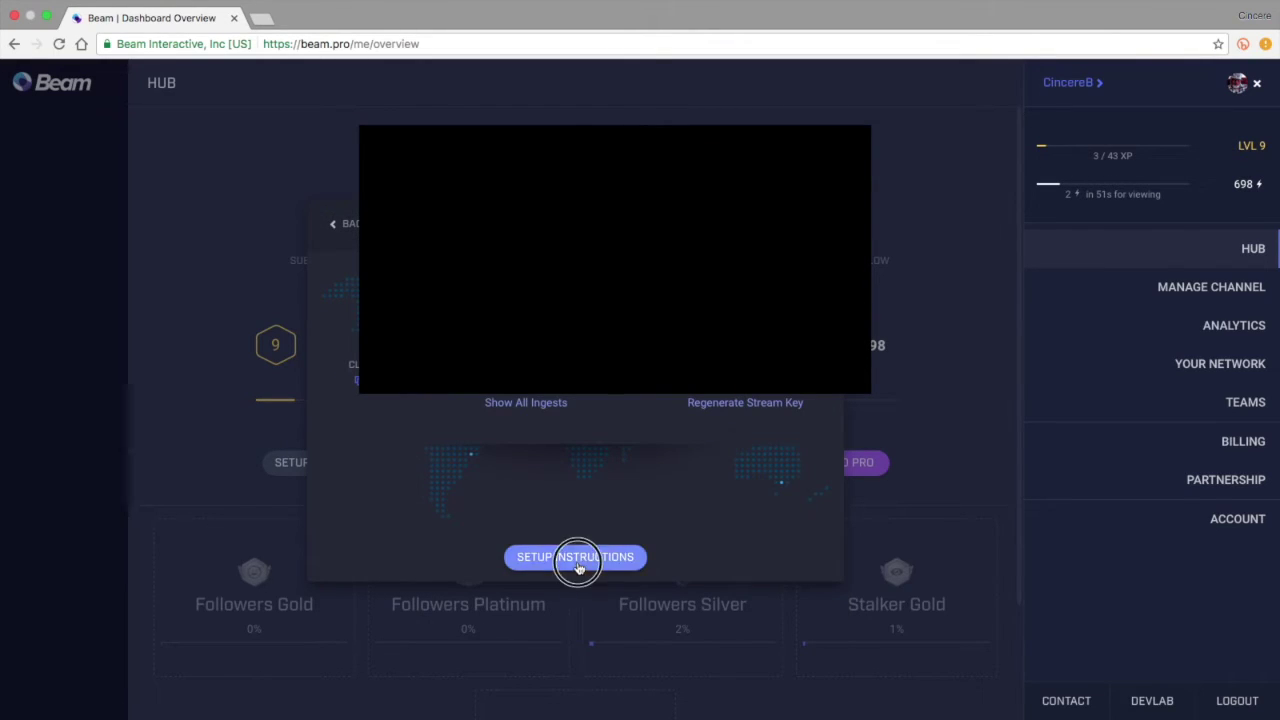
click(572, 560)
click(573, 484)
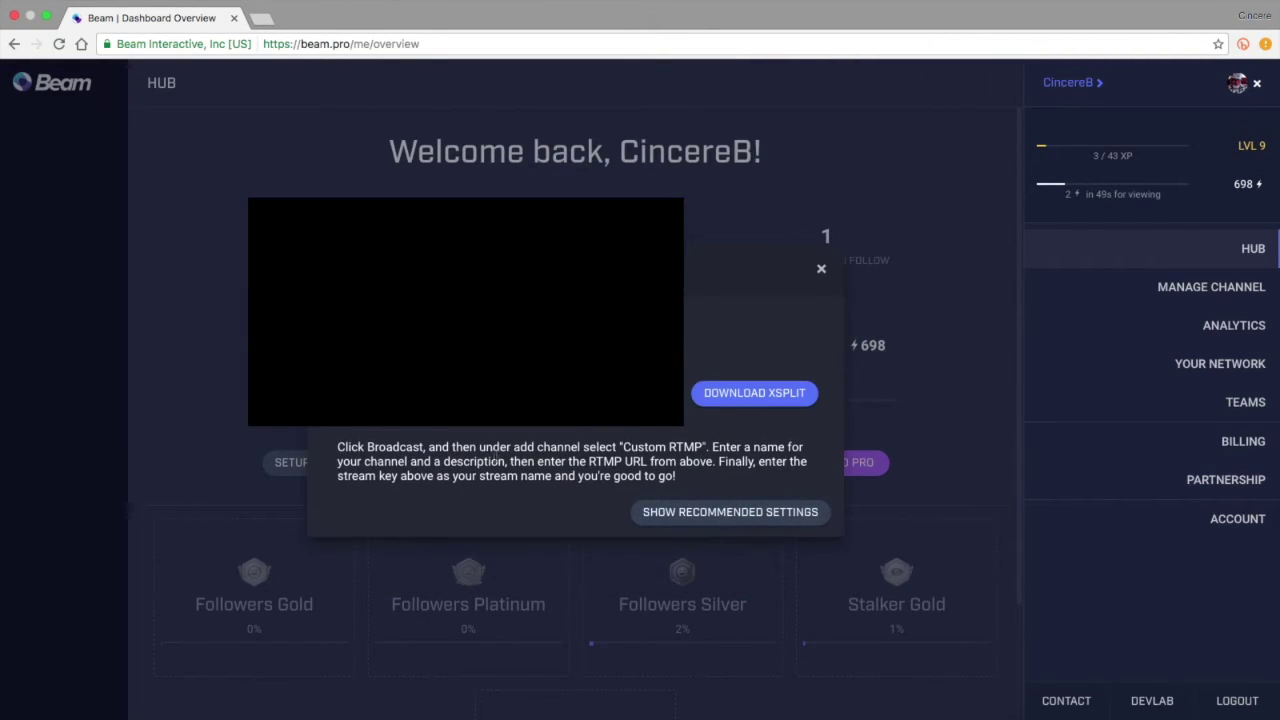
Check the recommended encoder settings for 720p at 60 fps, then close the setup window.
click(713, 518)
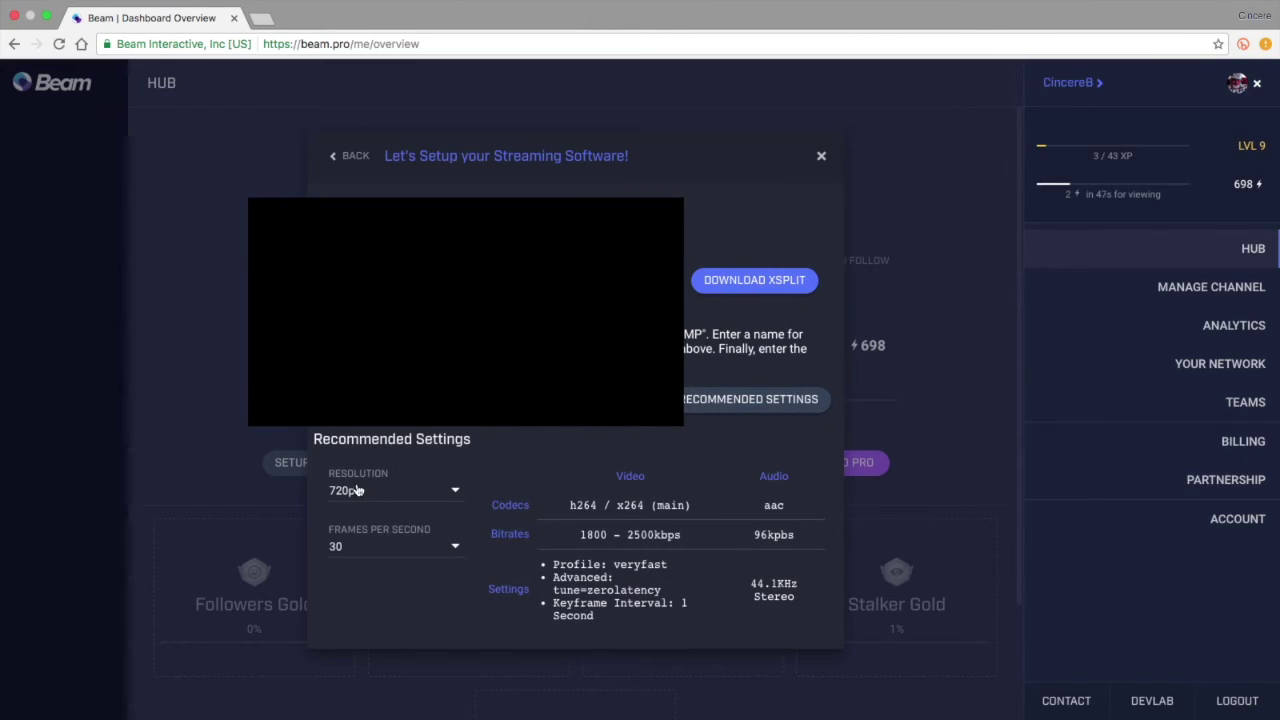
click(389, 496)
click(386, 489)
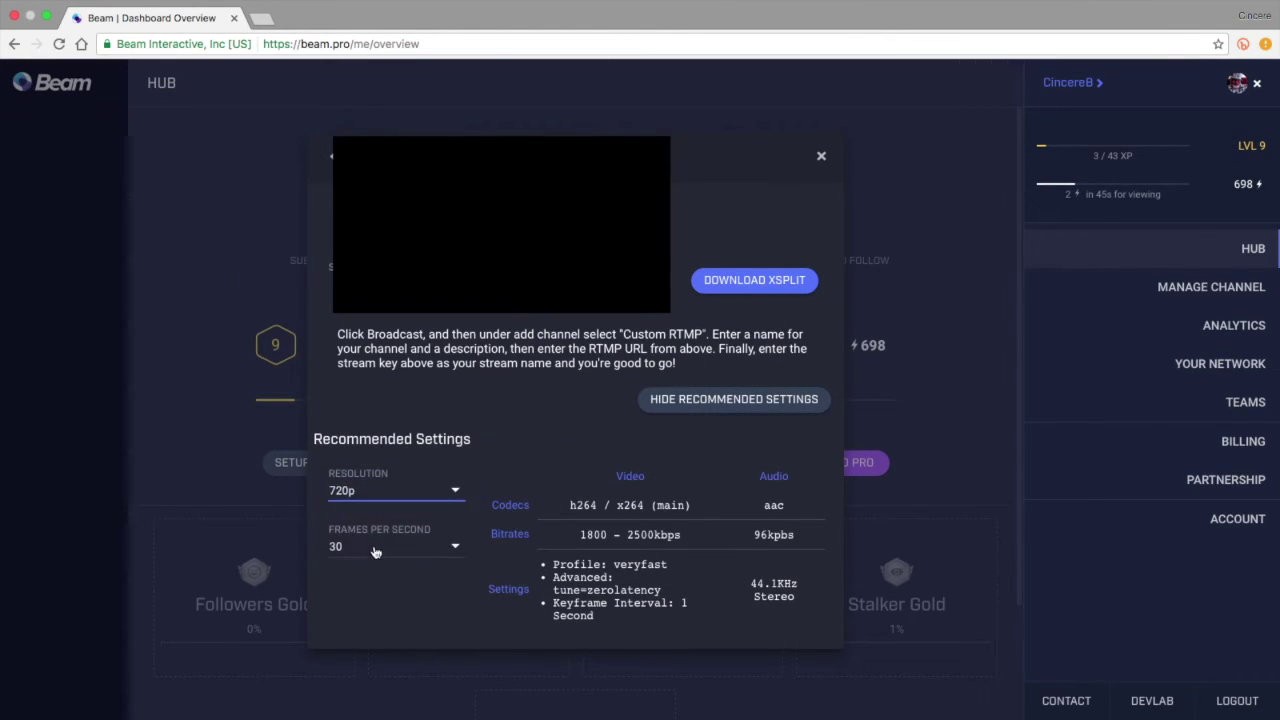
click(374, 543)
click(363, 583)
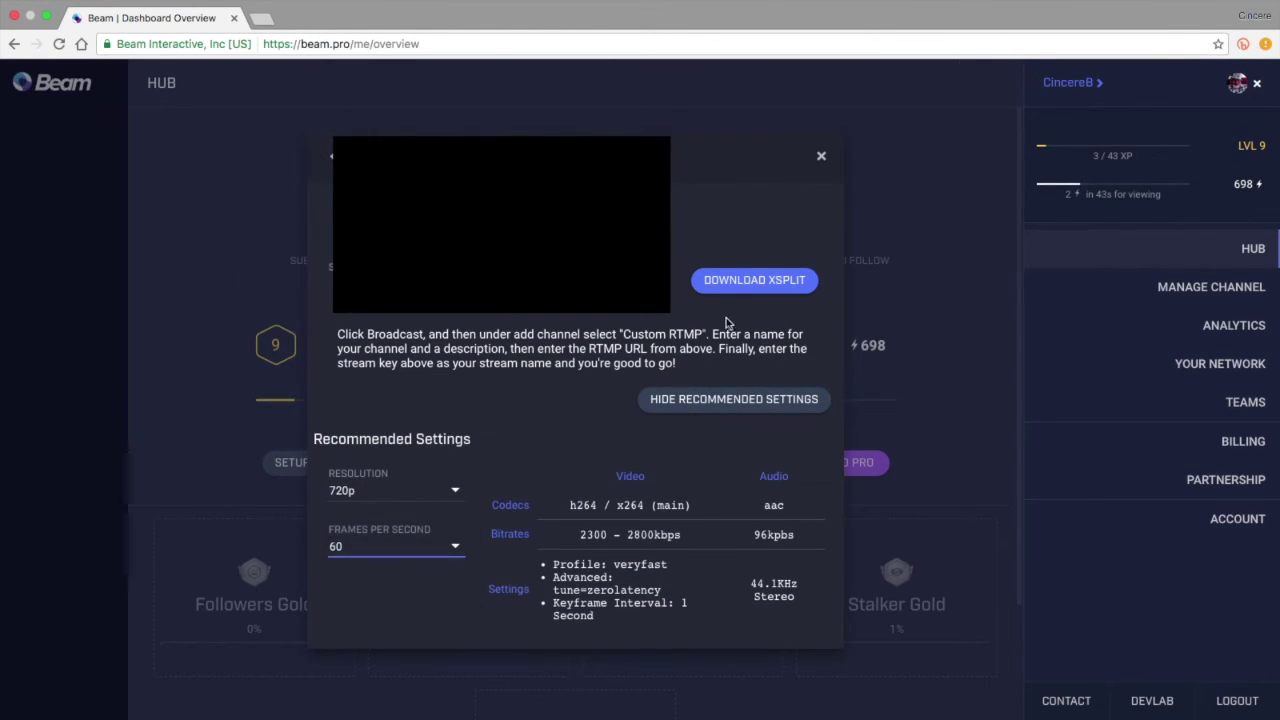
click(821, 157)
Review the RTMP instructions for other streaming software, then close setup and reload the hub.
click(312, 467)
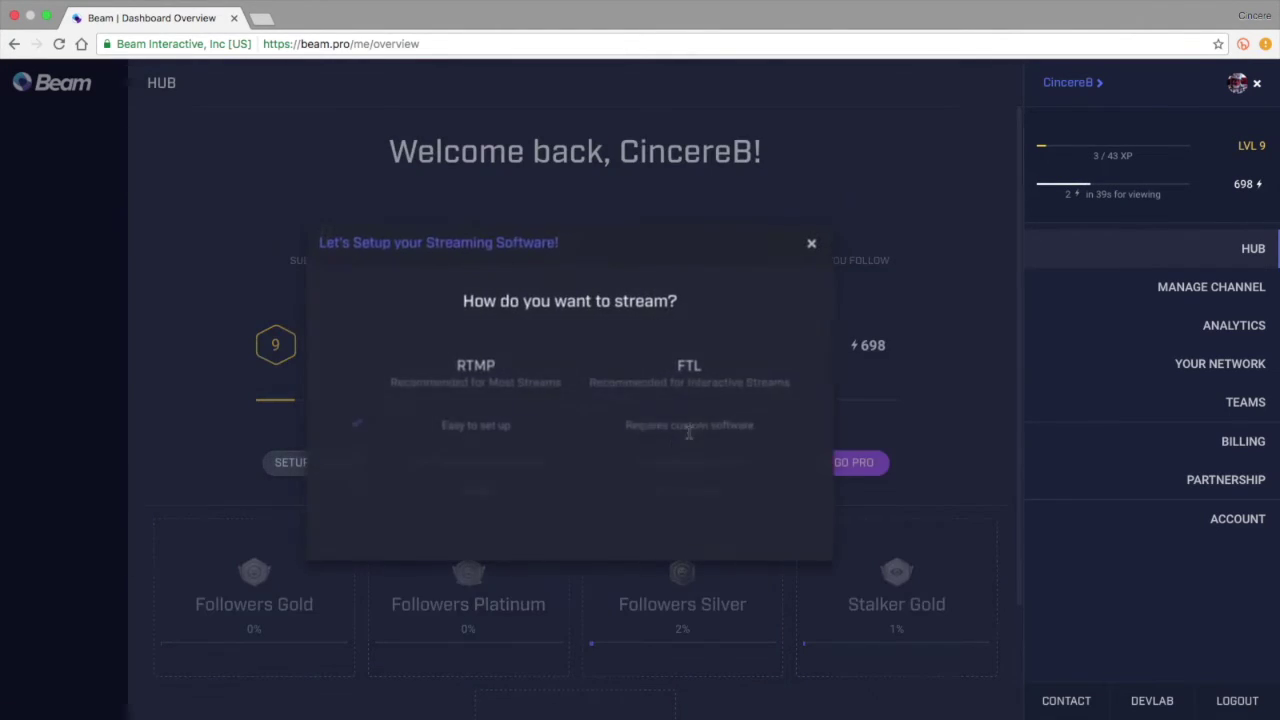
click(475, 508)
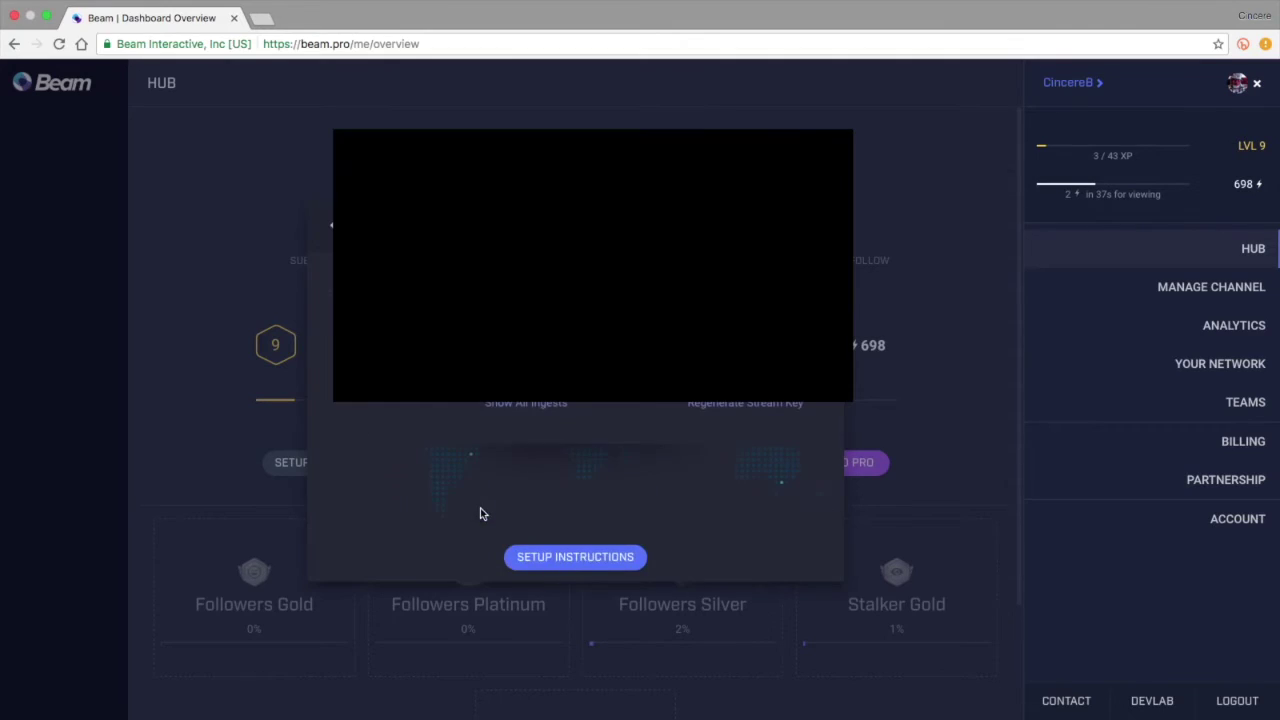
click(611, 556)
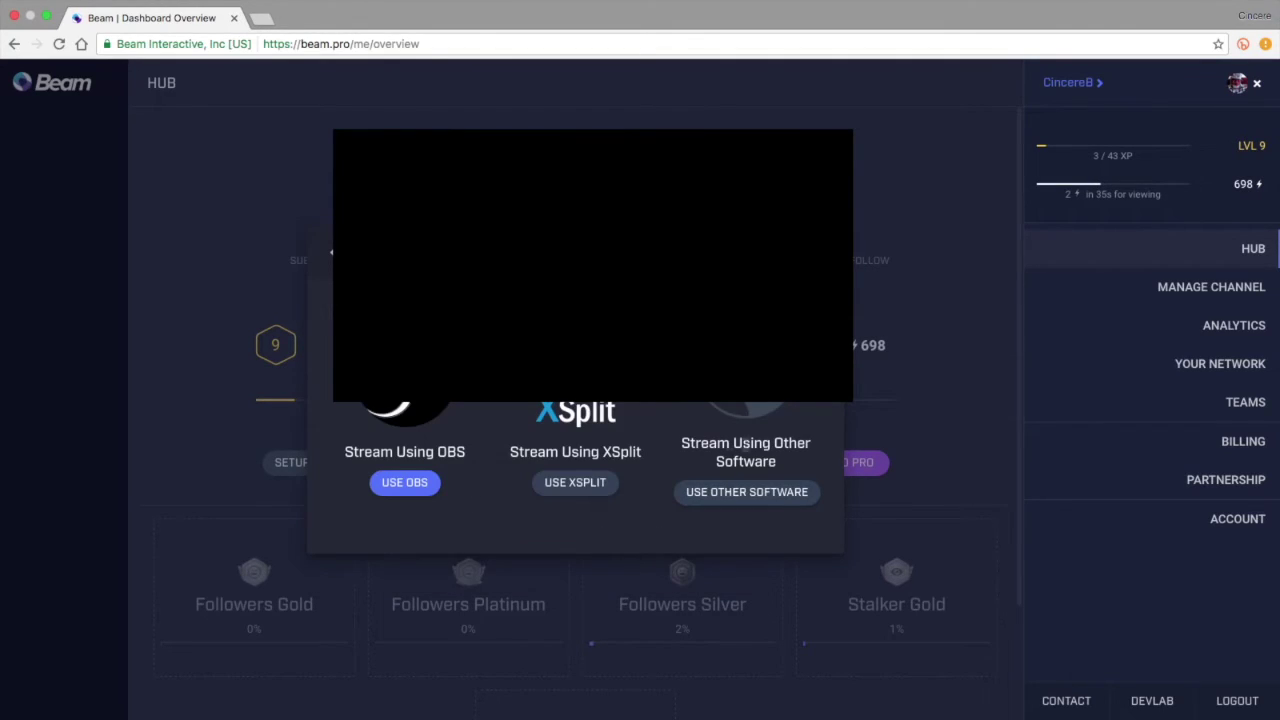
click(766, 492)
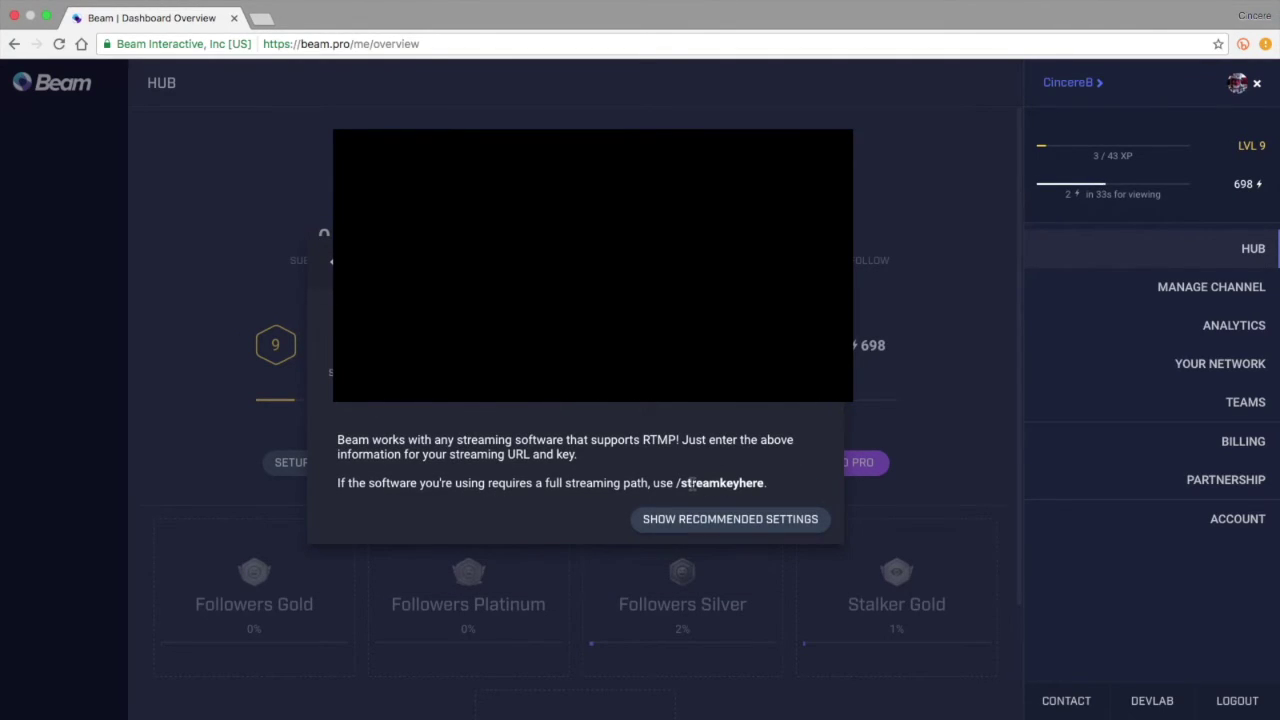
click(690, 519)
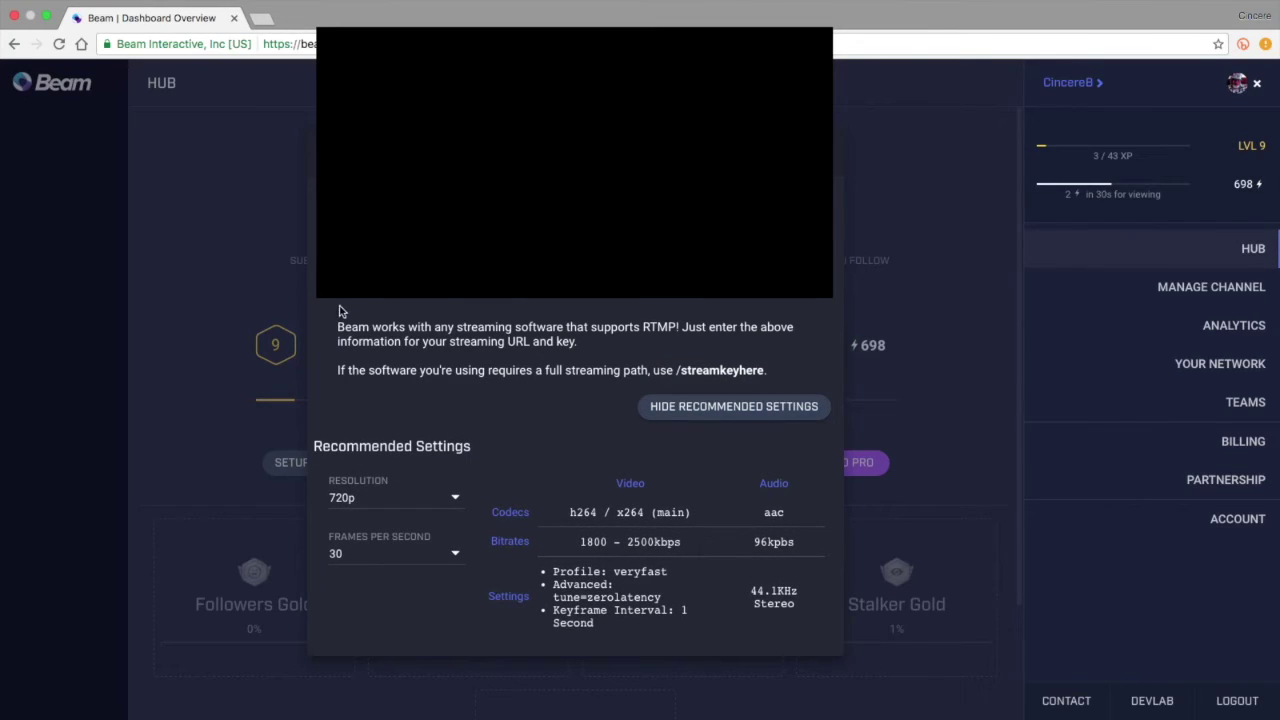
click(345, 155)
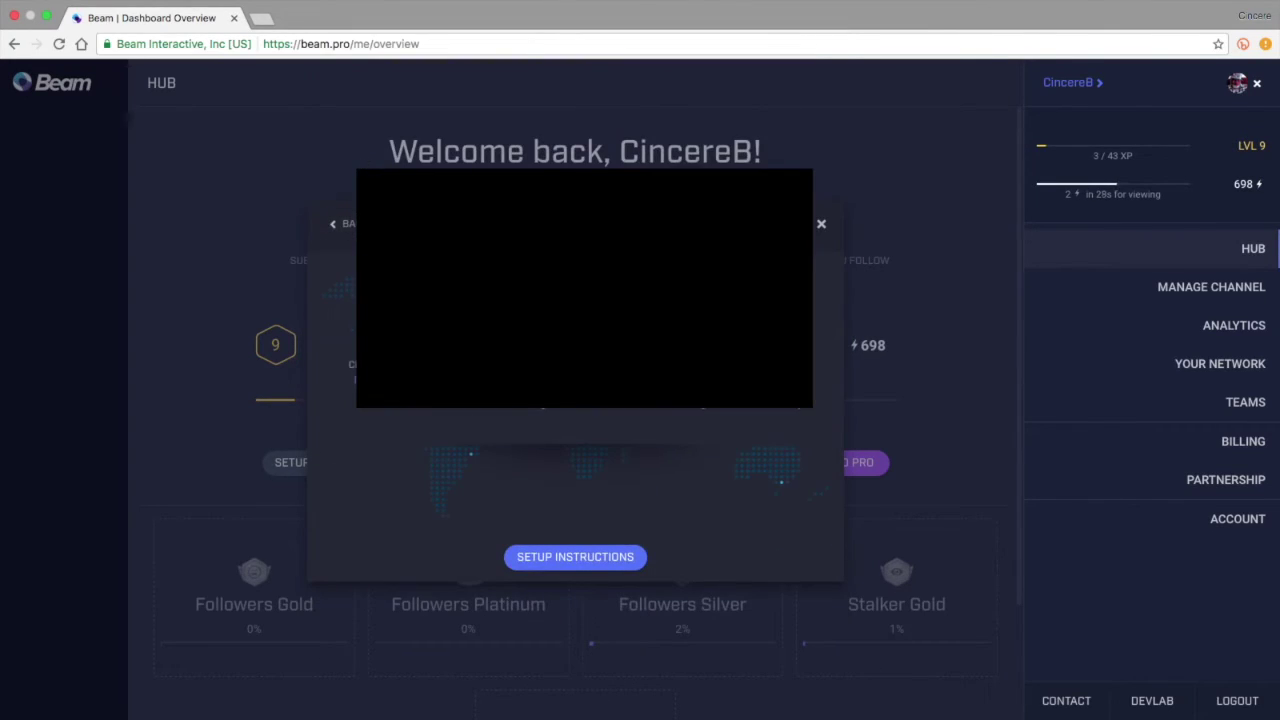
click(822, 227)
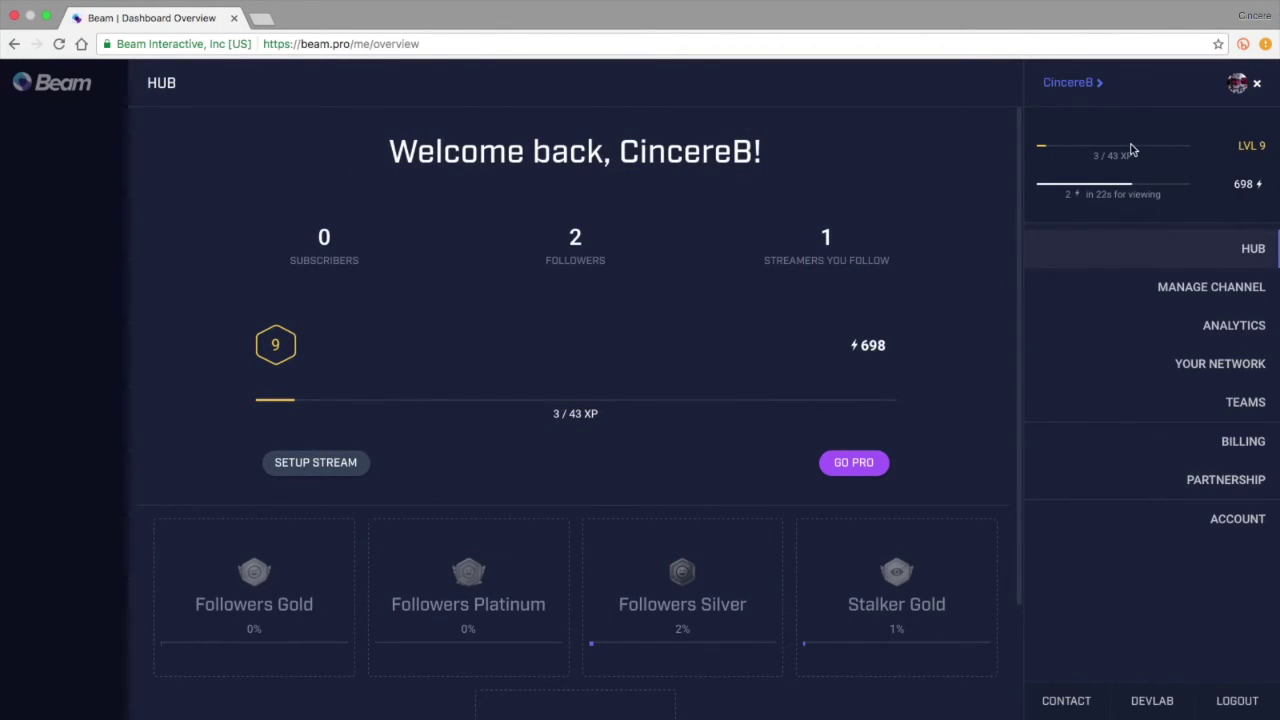
click(1253, 249)
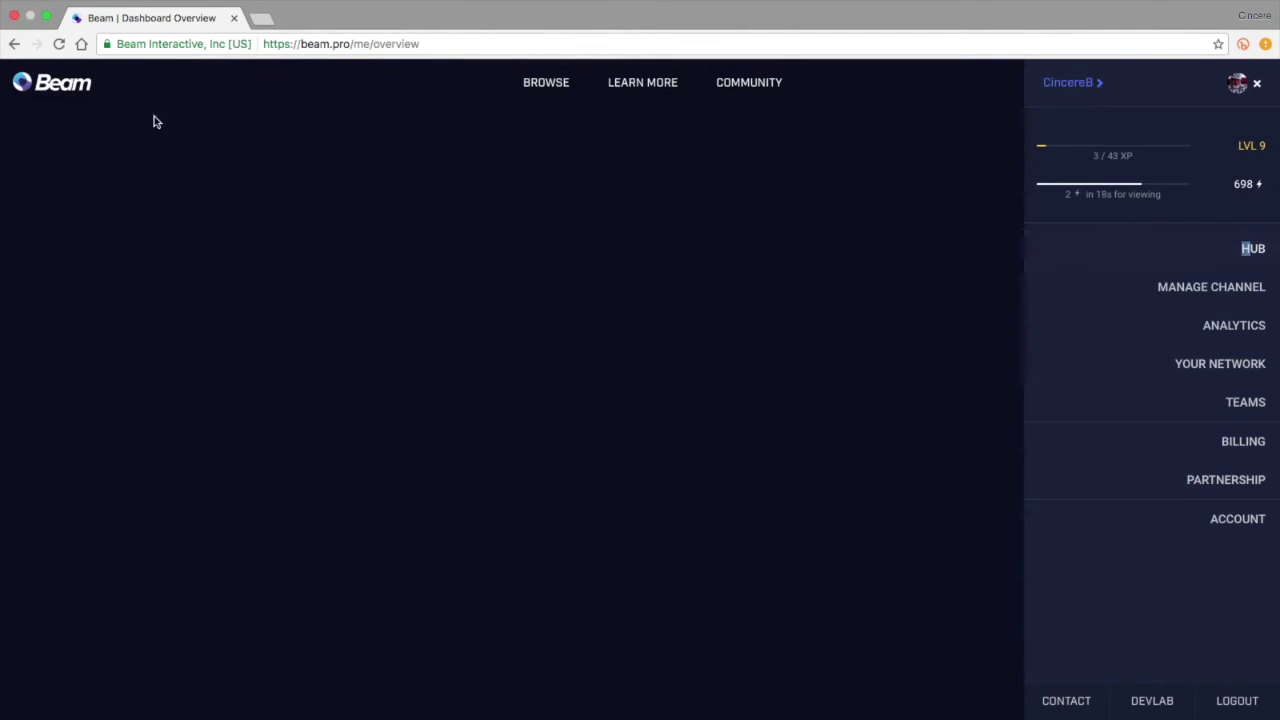
Go to Browse to see the list of all streamers currently live.
click(551, 88)
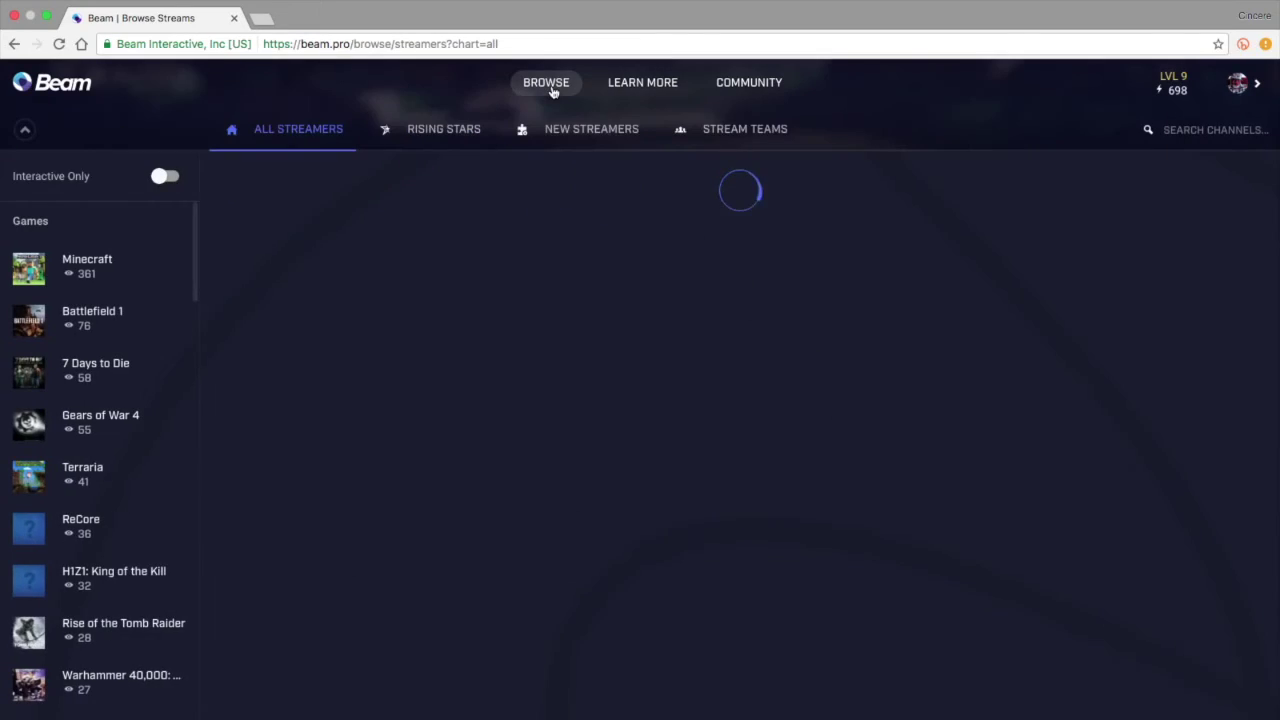